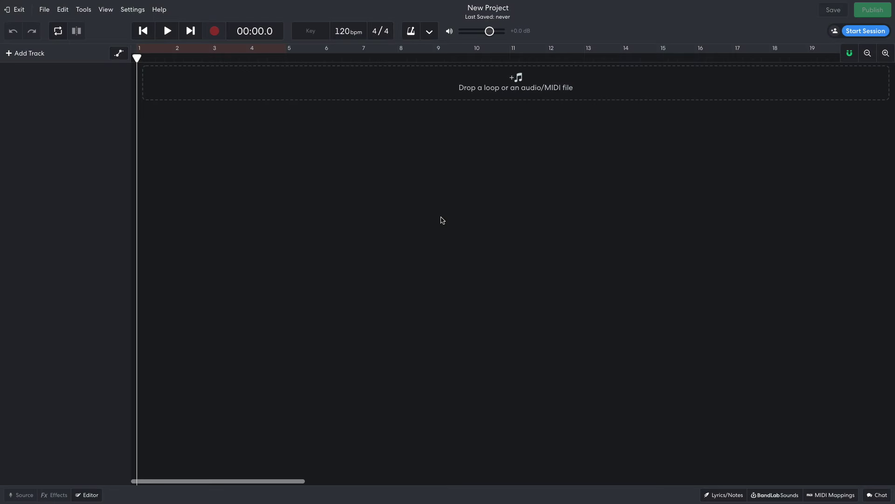
Step: Enter 185 in the bpm field and pick A minor from the Key list
click(342, 30)
text(185)
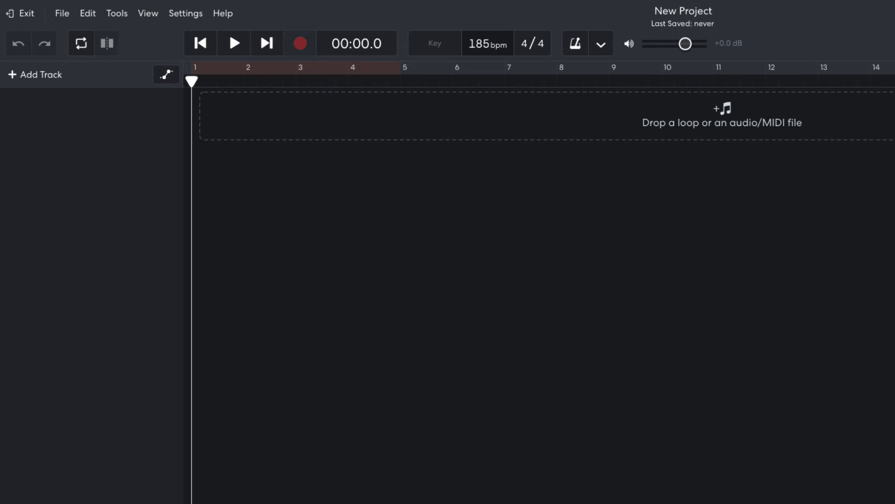
click(426, 43)
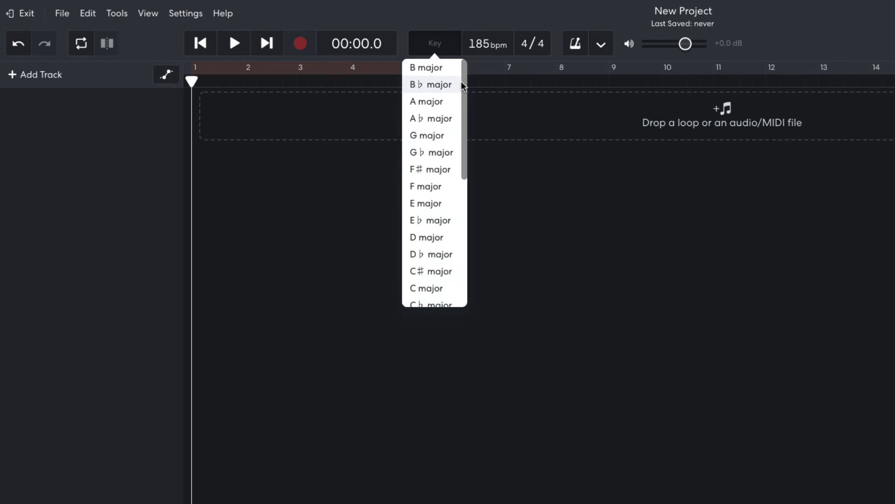
scroll(465, 100, down, 1)
drag(464, 100, 461, 161)
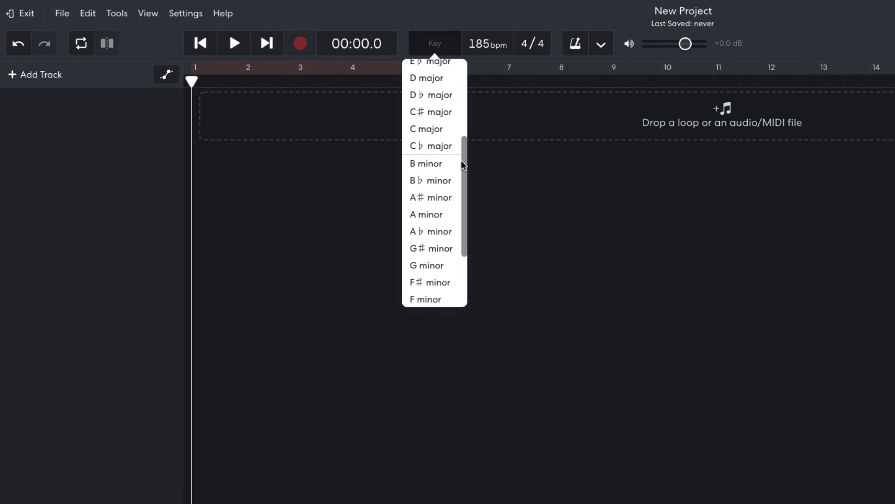
click(438, 215)
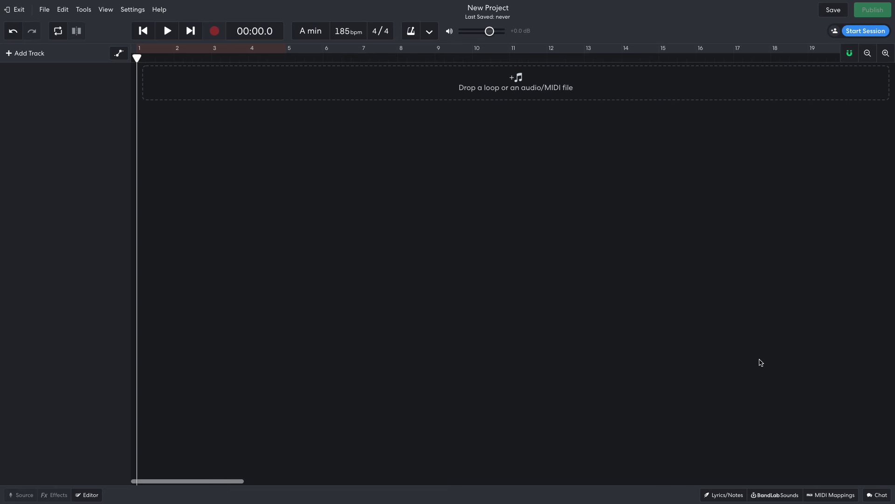
Step: Search BandLab Sounds for jungle, open the 90's Jungle pack, and filter it to Drum loops
click(778, 495)
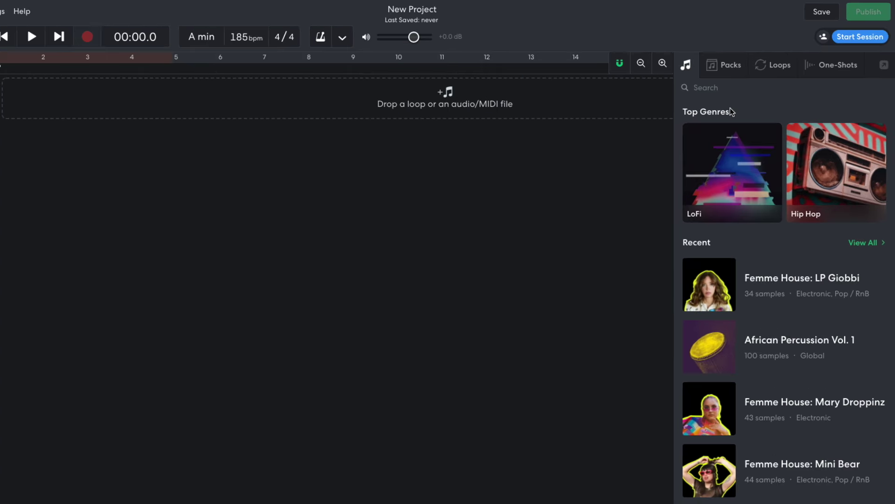
click(755, 75)
text(jungle)
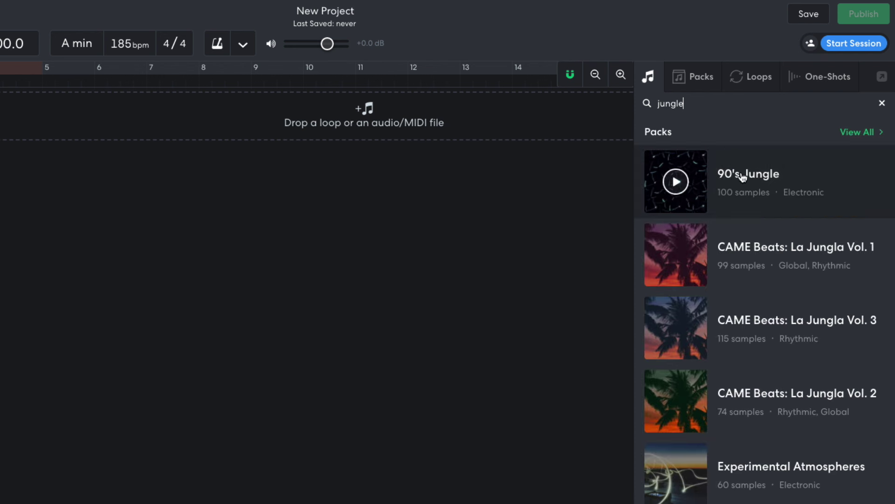
click(743, 176)
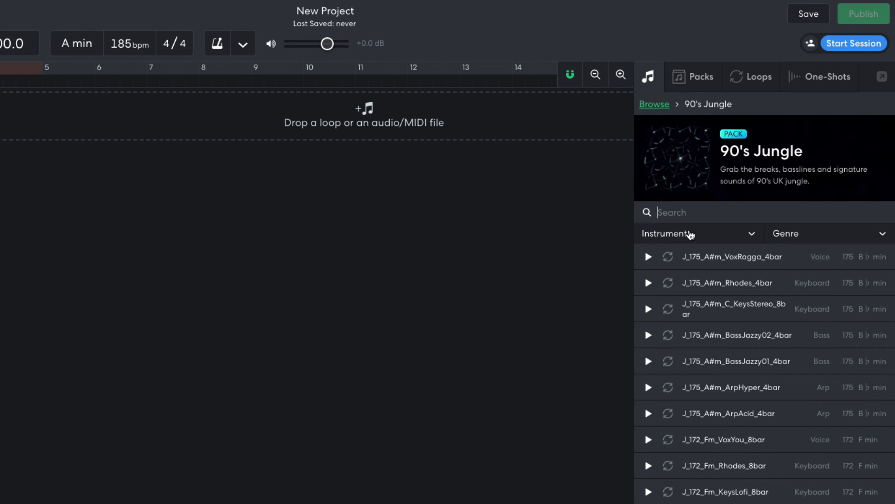
click(688, 237)
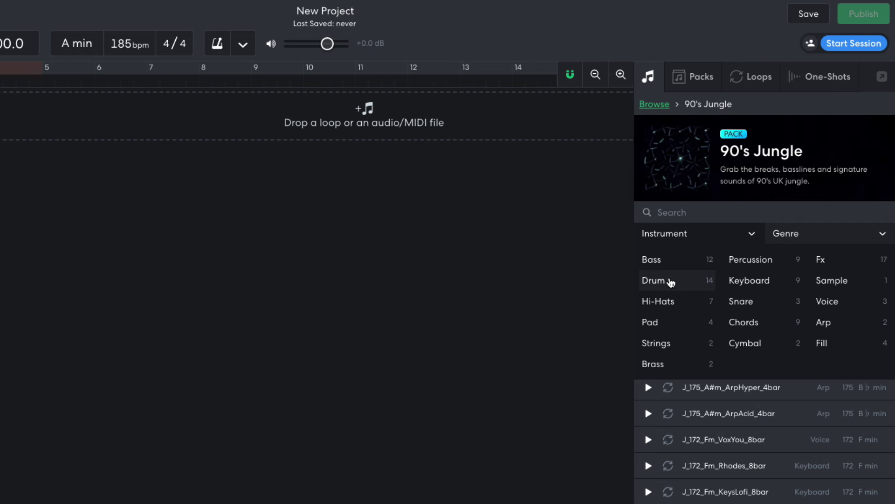
click(670, 281)
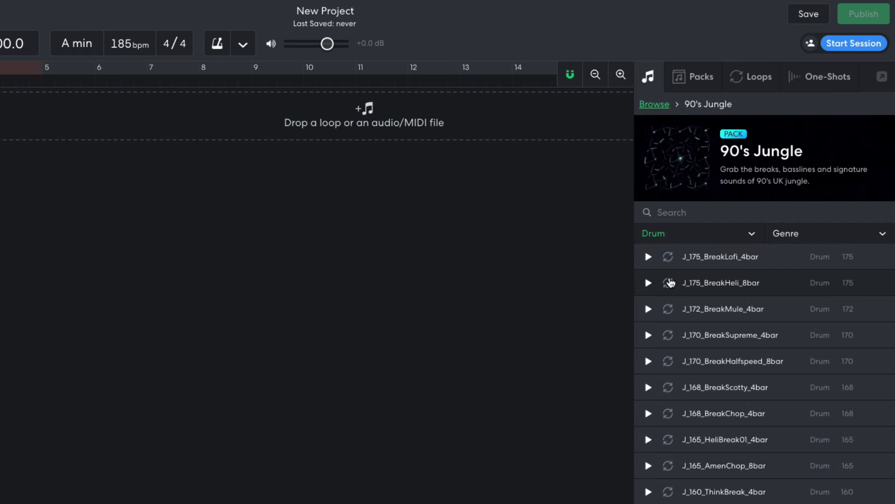
Step: Place the J_165_AmenChop_8bar loop on the first track starting at bar 1 and play it
drag(724, 465, 0, 129)
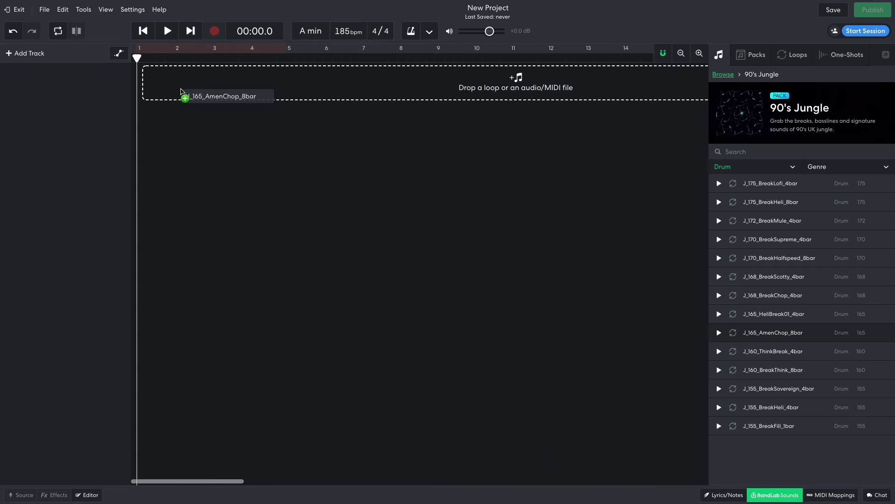
drag(181, 92, 181, 82)
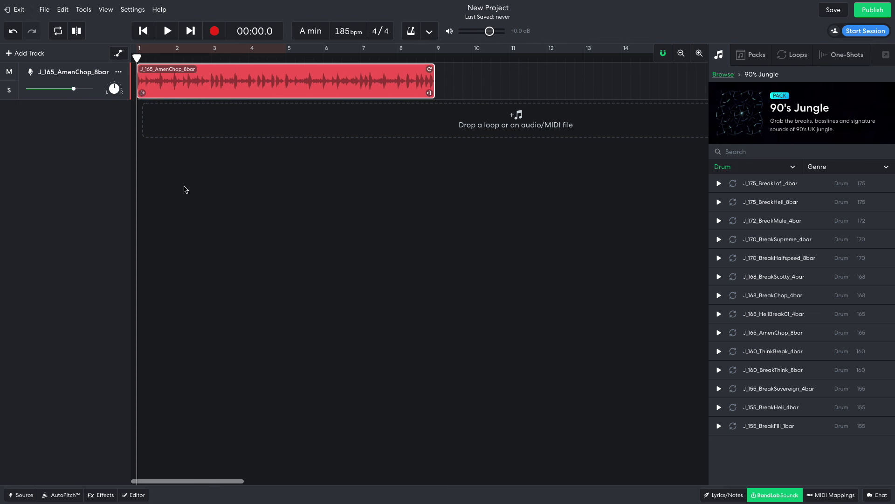
key(space)
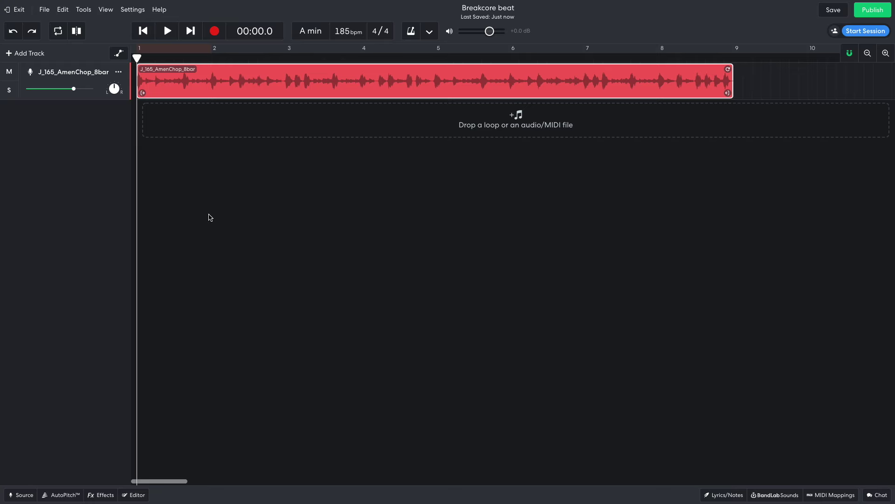
Step: Split the Amen clip at bar 2, delete everything after it, and play the one-bar clip
click(213, 57)
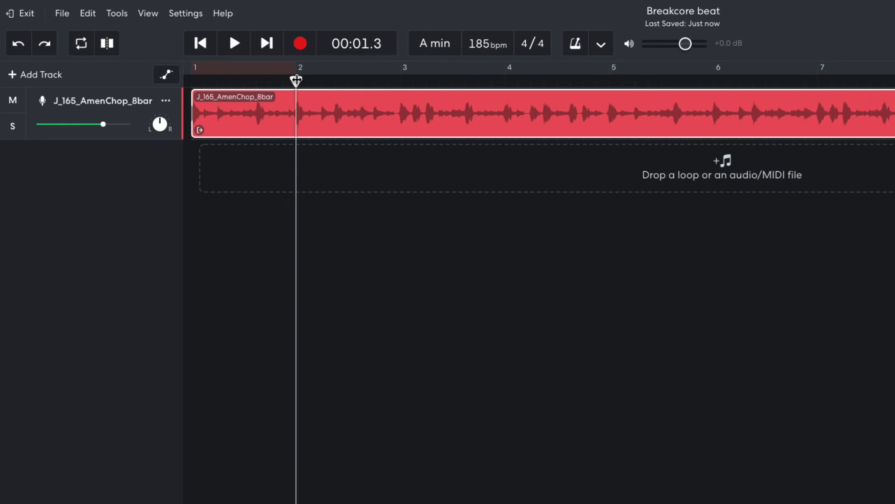
key(s)
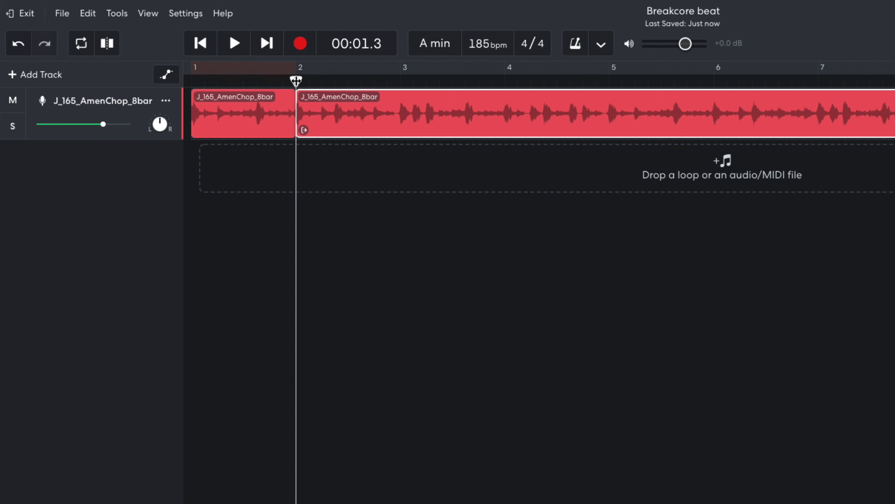
right_click(340, 121)
click(352, 135)
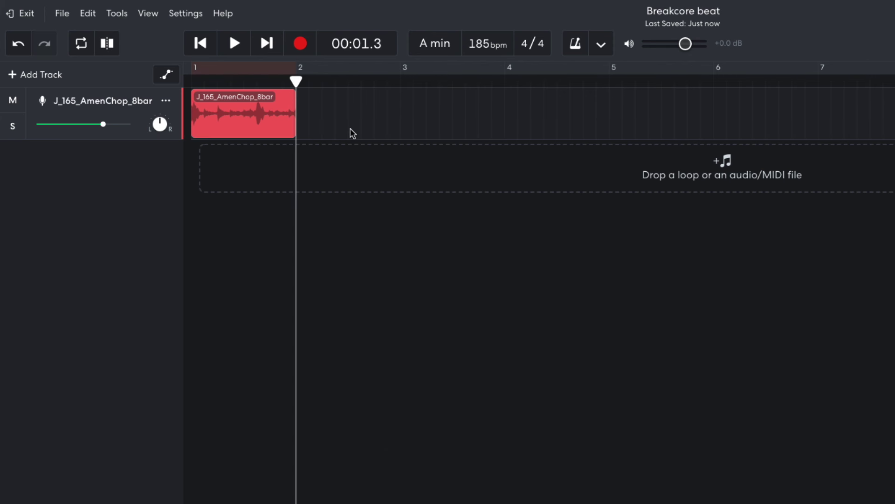
click(236, 85)
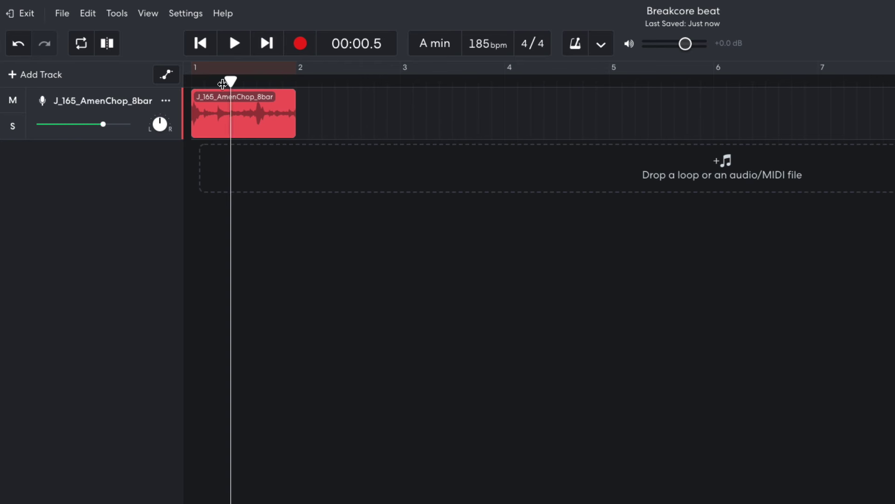
key(space)
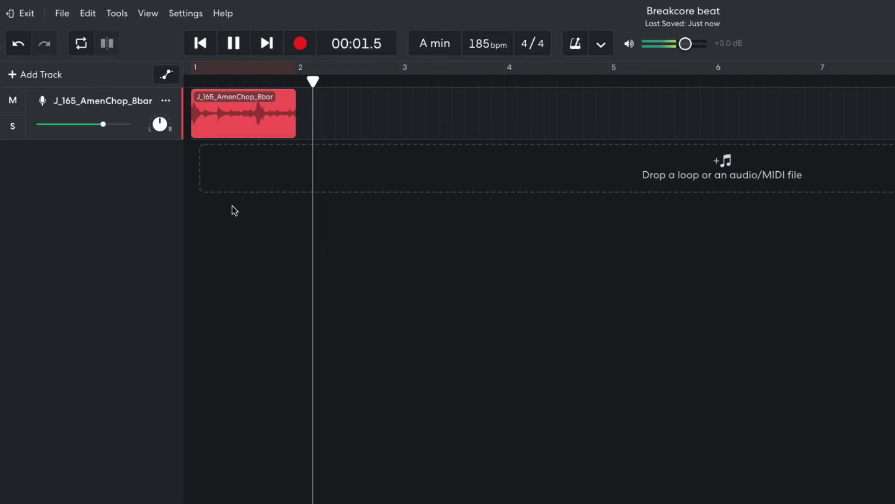
key(space)
Step: Split the one-bar clip halfway through and delete its second half
click(243, 124)
click(257, 81)
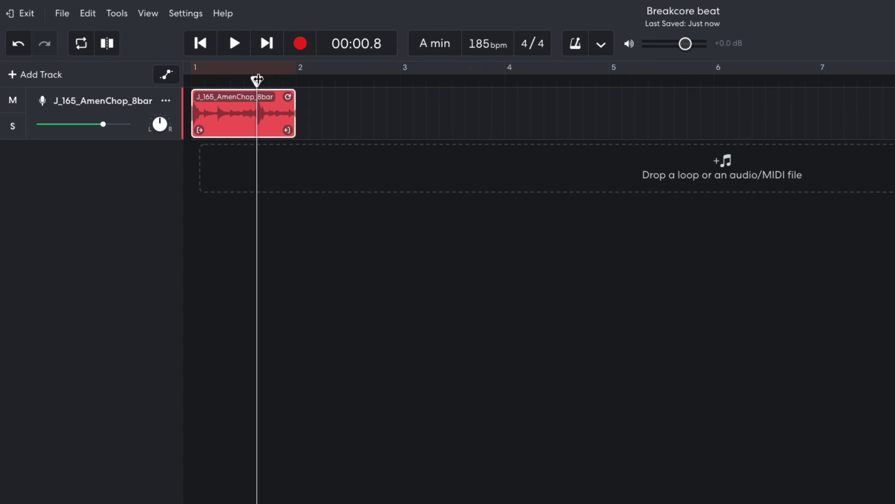
key(ctrl+e)
right_click(275, 112)
click(281, 123)
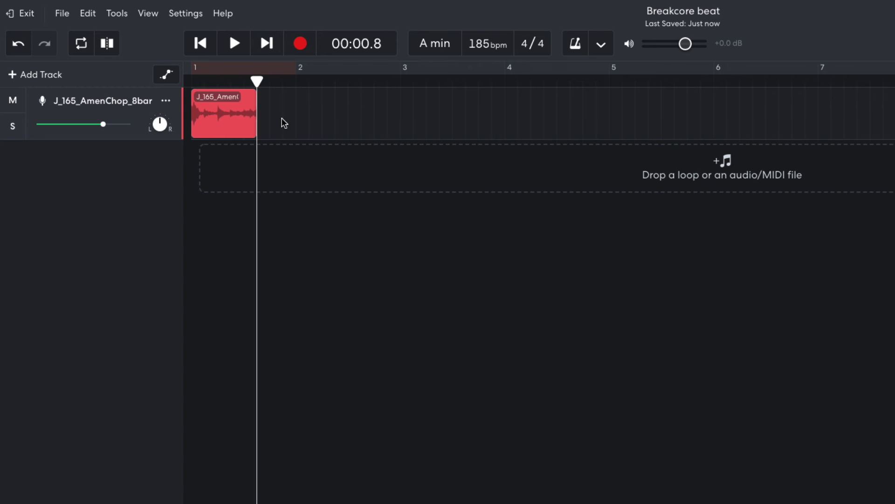
Step: Split off an early slice, duplicate it right after itself, and play from the start
click(226, 111)
click(218, 81)
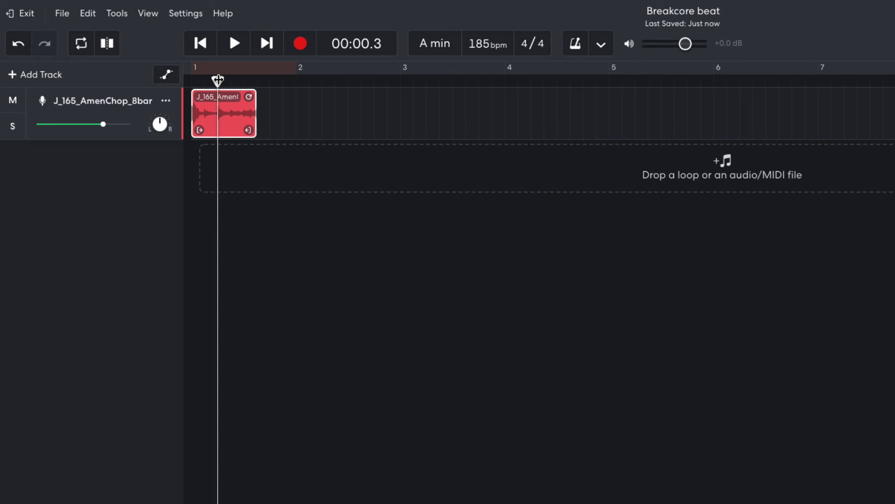
key(ctrl+e)
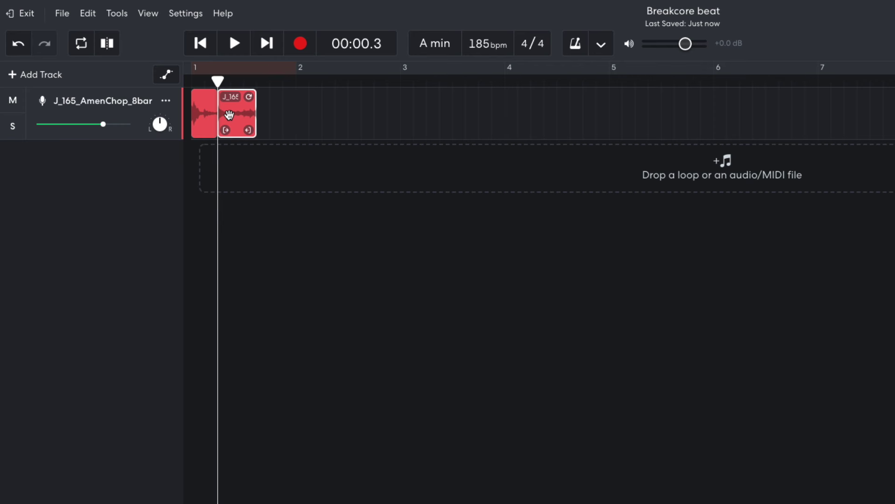
key(ctrl+d)
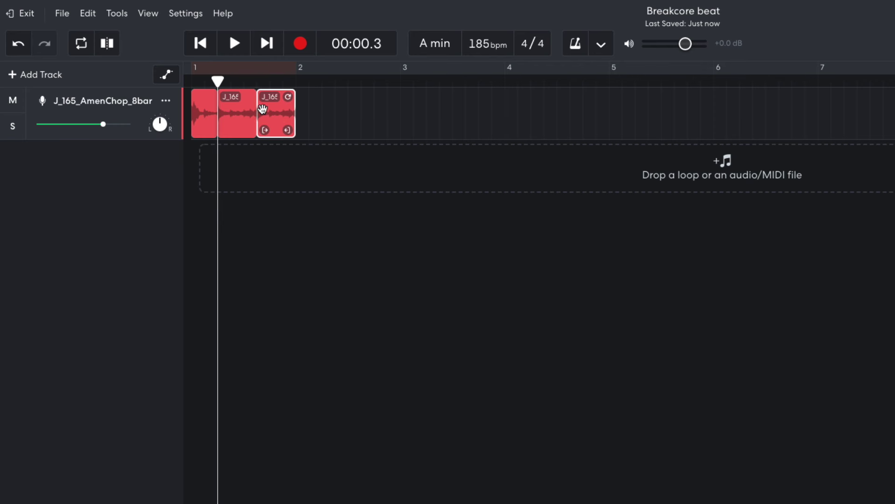
click(200, 43)
key(space)
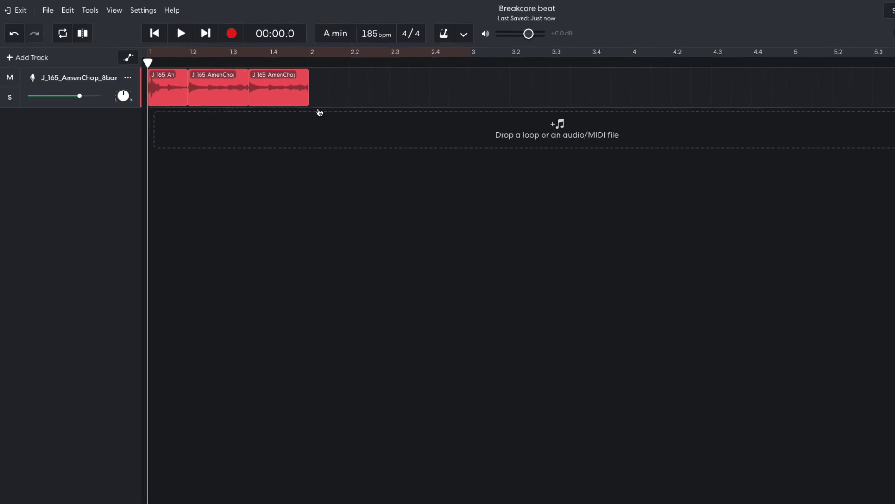
Step: Copy the three Amen slices after themselves, shorten the fourth slice, and play the result
drag(222, 110, 436, 112)
click(430, 126)
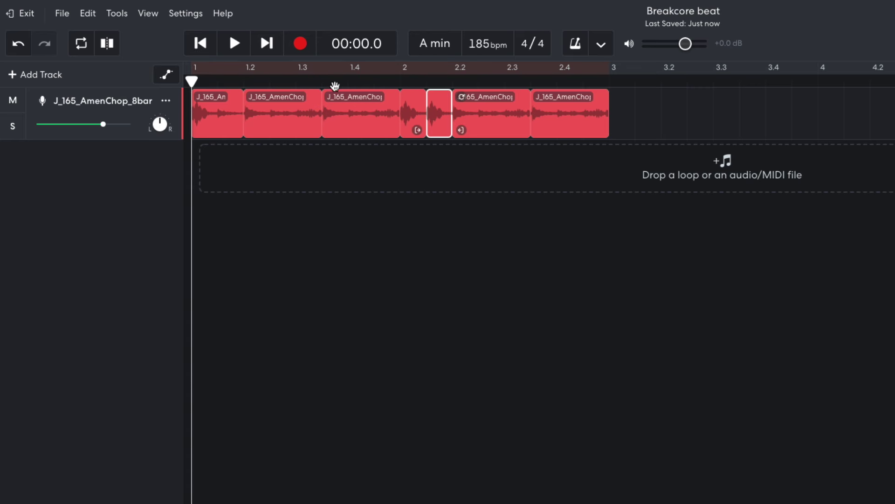
key(space)
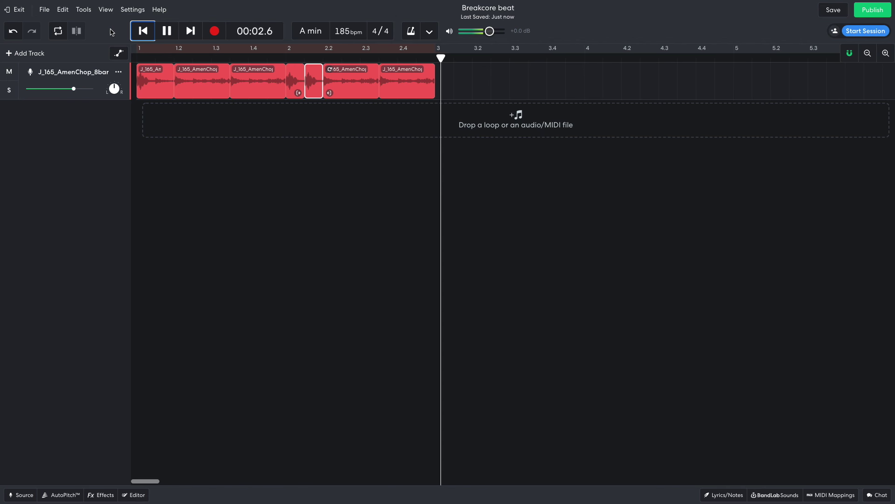
click(381, 226)
key(space)
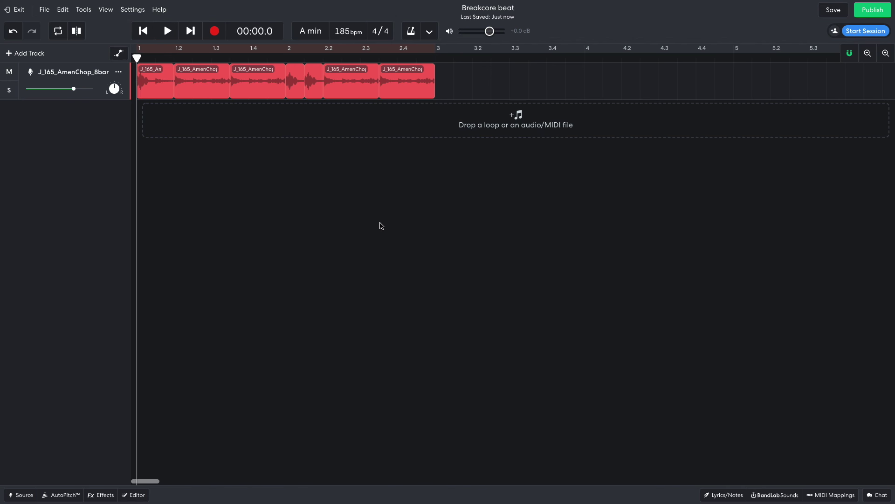
Step: Pitch the last slice up 12 semitones in the Editor and play from the start
click(406, 94)
double_click(405, 94)
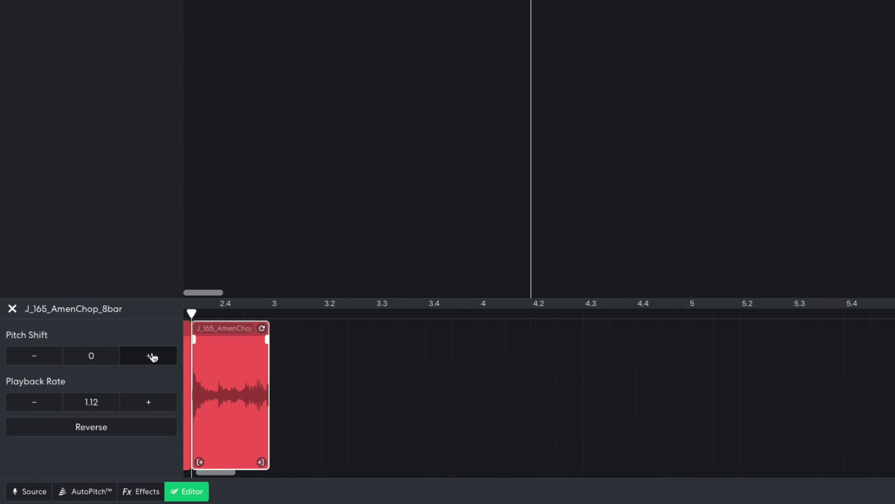
click(153, 357)
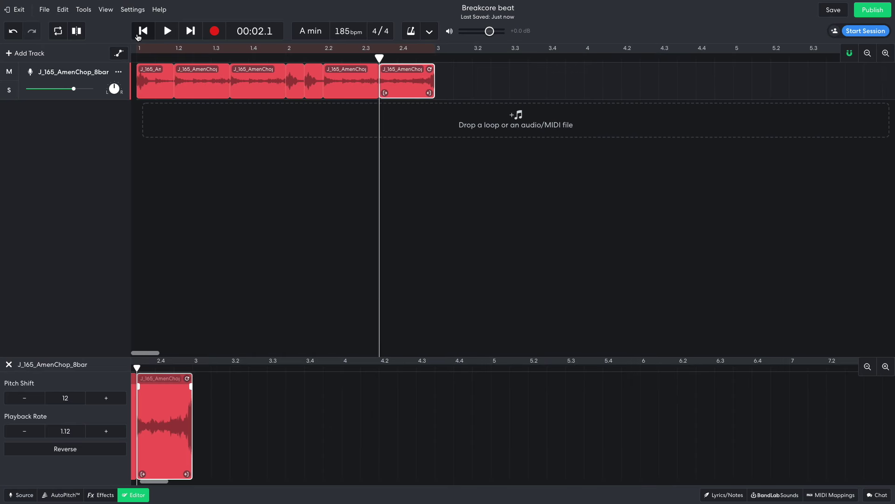
click(143, 31)
key(space)
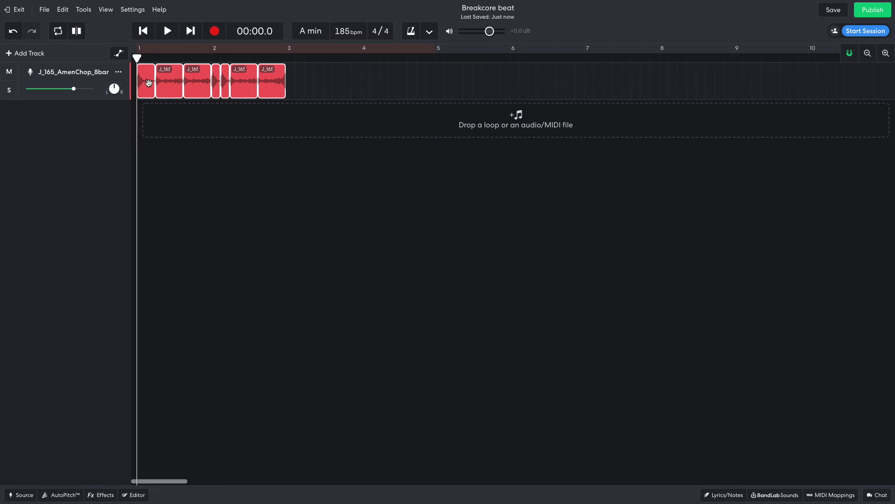
Step: Copy the clips further along, set the last clip's pitch shift to -12, and play
drag(147, 84, 298, 80)
double_click(419, 80)
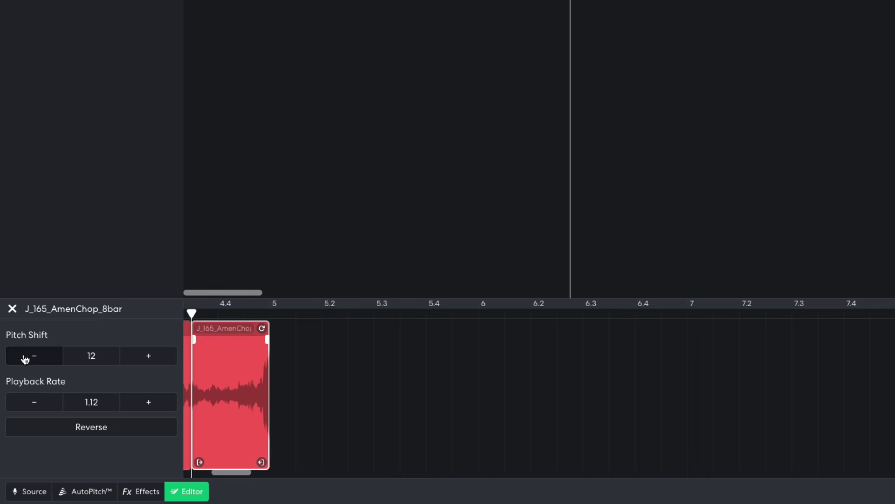
click(26, 358)
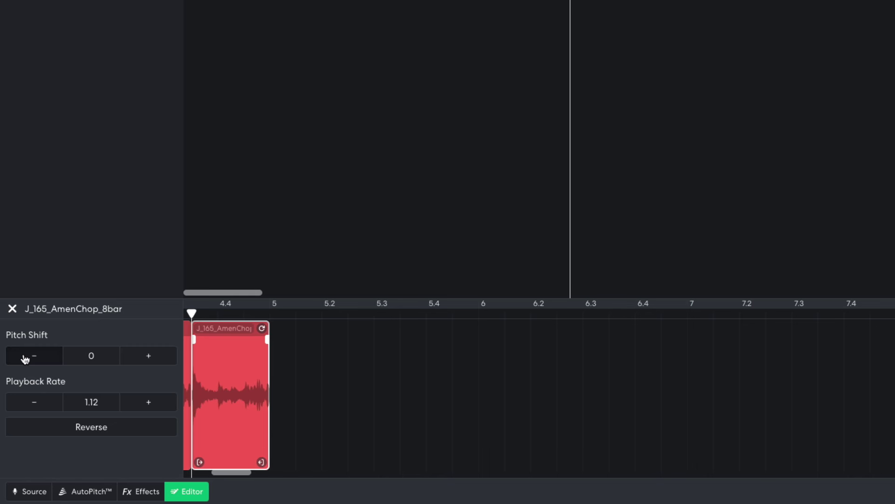
click(25, 358)
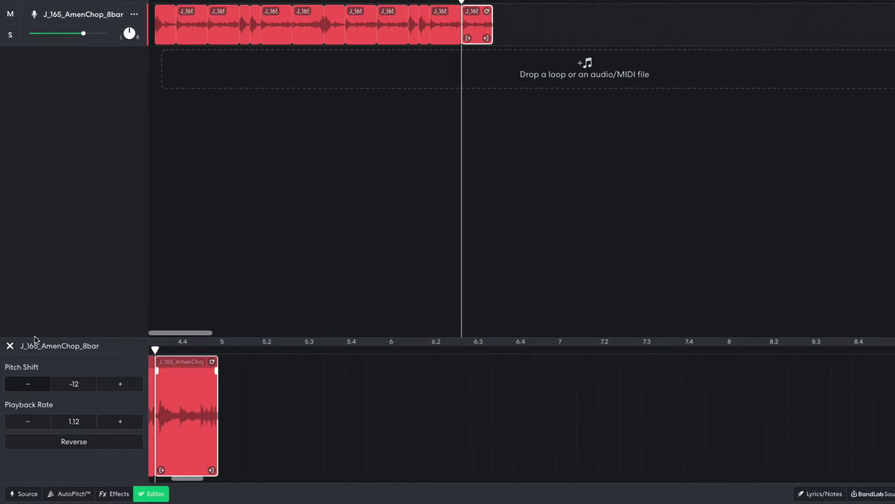
click(142, 31)
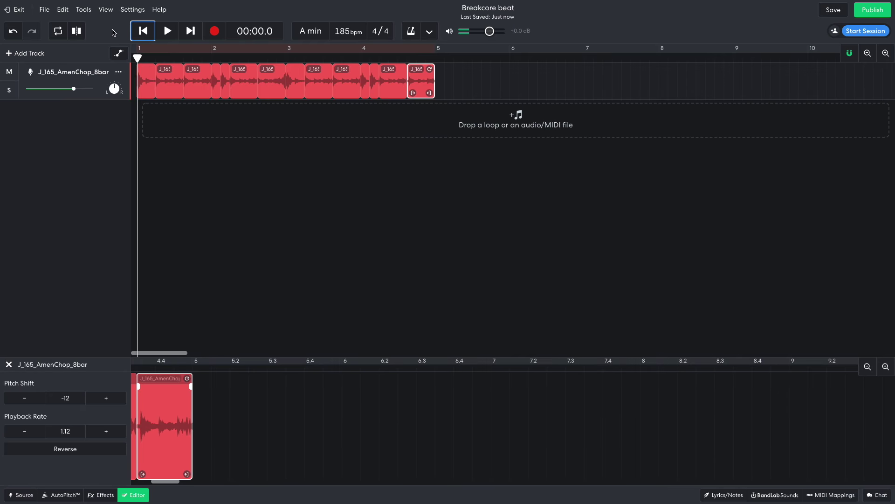
key(space)
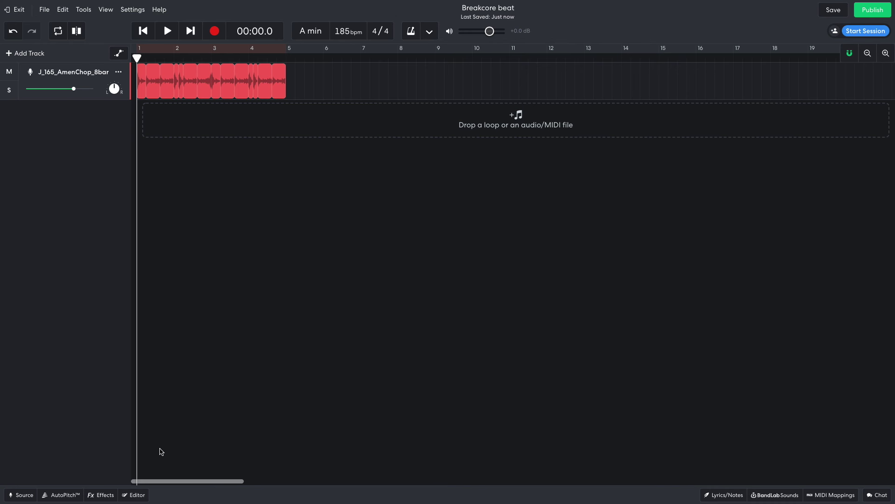
Step: Add BL Driver distortion with tone at maximum to the Amen track and lower its volume to -6 dB
click(101, 494)
click(165, 422)
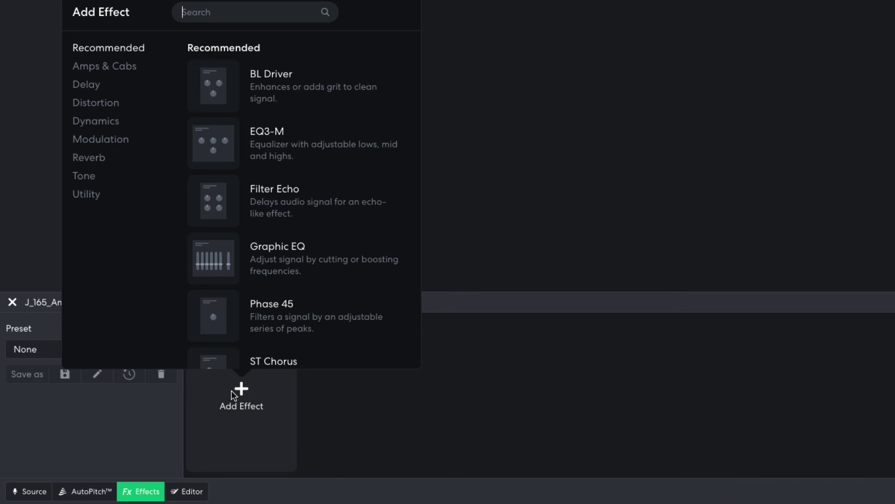
click(115, 108)
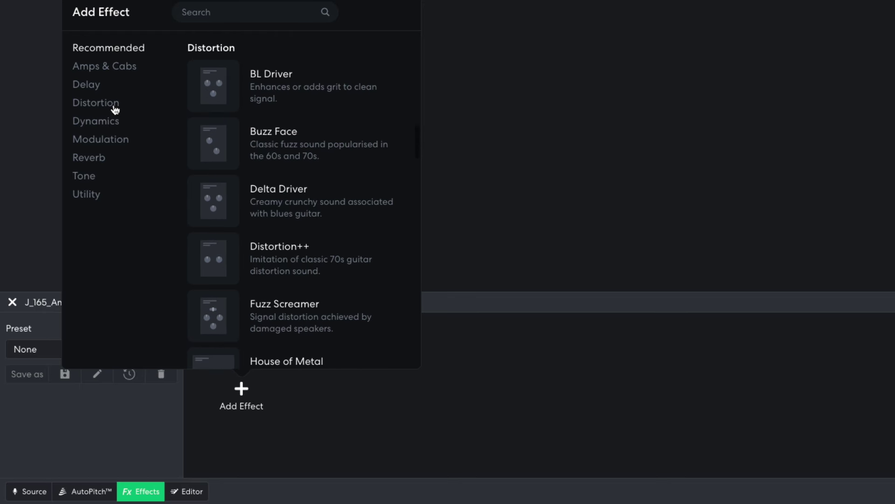
click(215, 95)
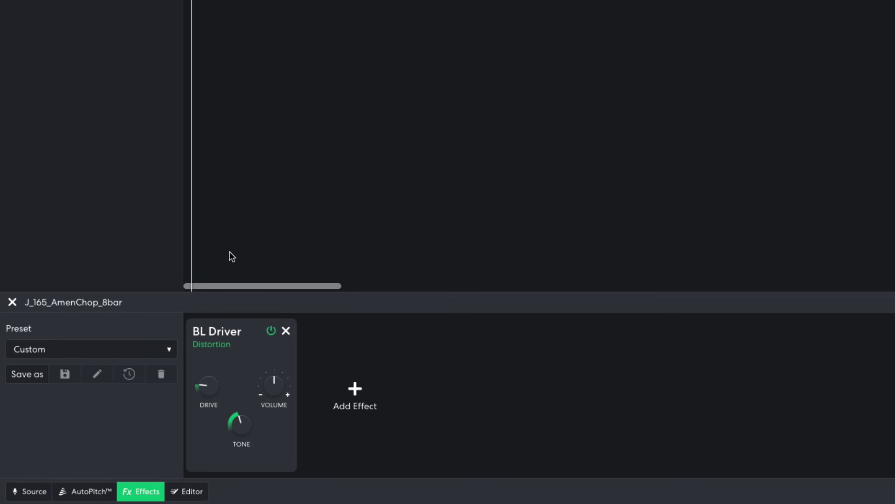
drag(246, 412, 237, 265)
drag(103, 125, 87, 126)
key(space)
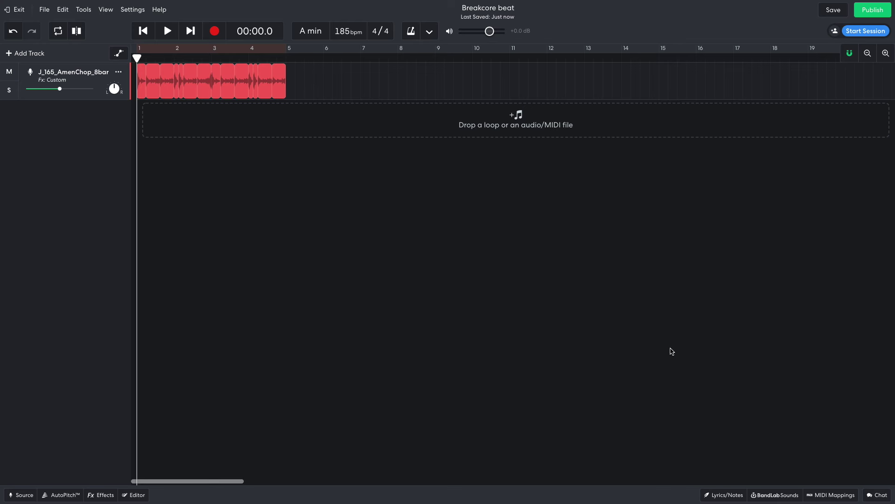
Step: Put J_170_BreakSupreme_4bar on a second track at -1.6 dB and play both breaks together
click(770, 494)
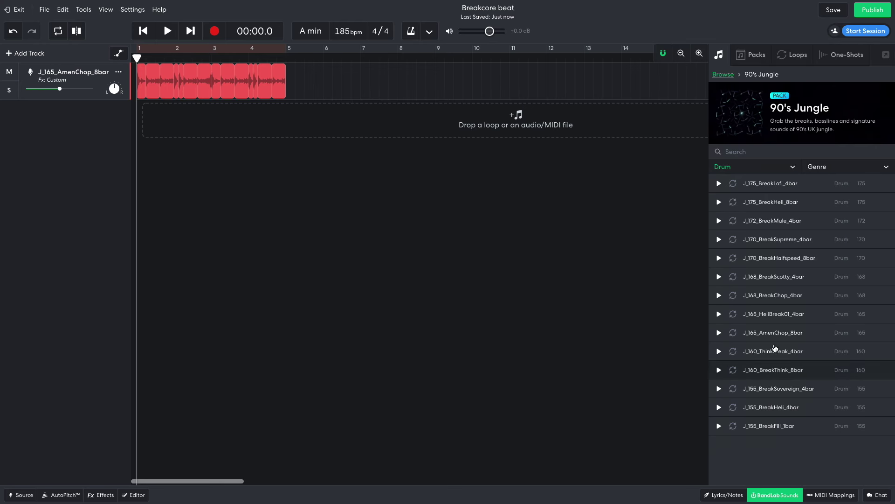
drag(746, 238, 168, 136)
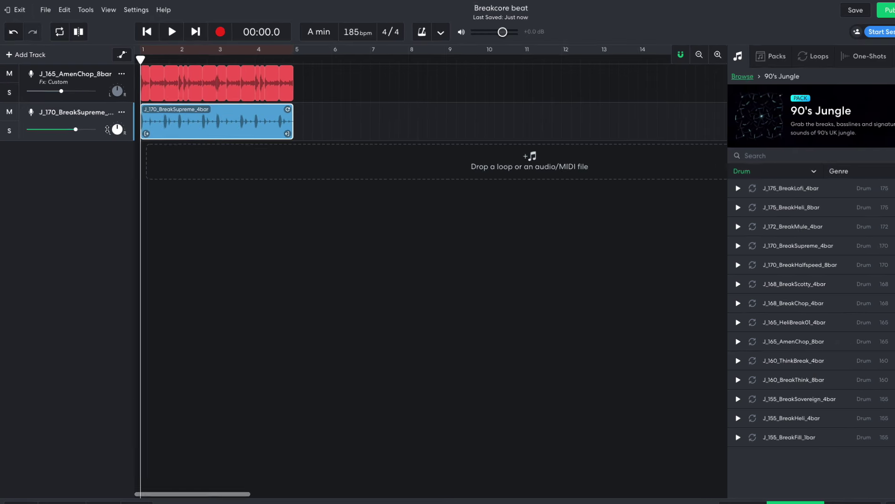
drag(73, 126, 69, 126)
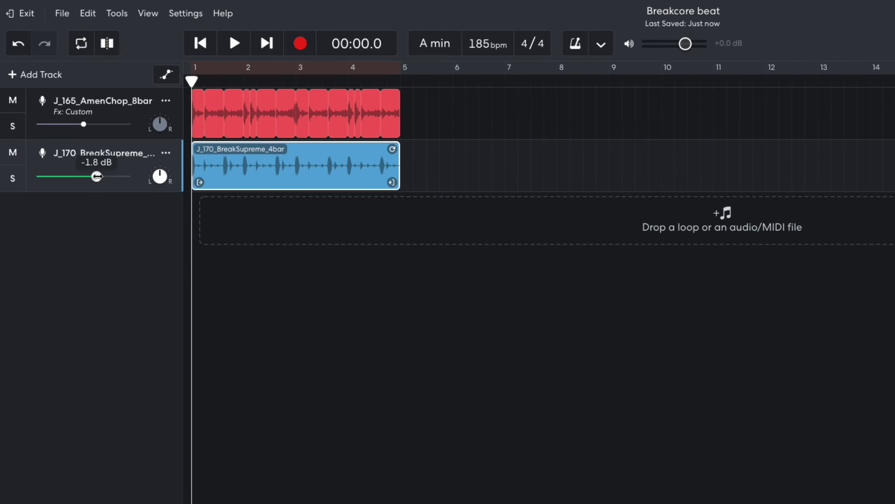
drag(96, 176, 103, 177)
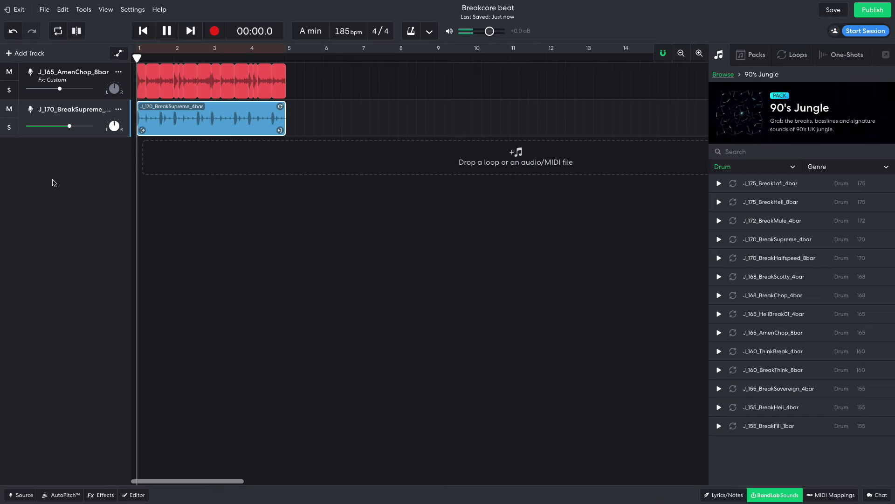
key(space)
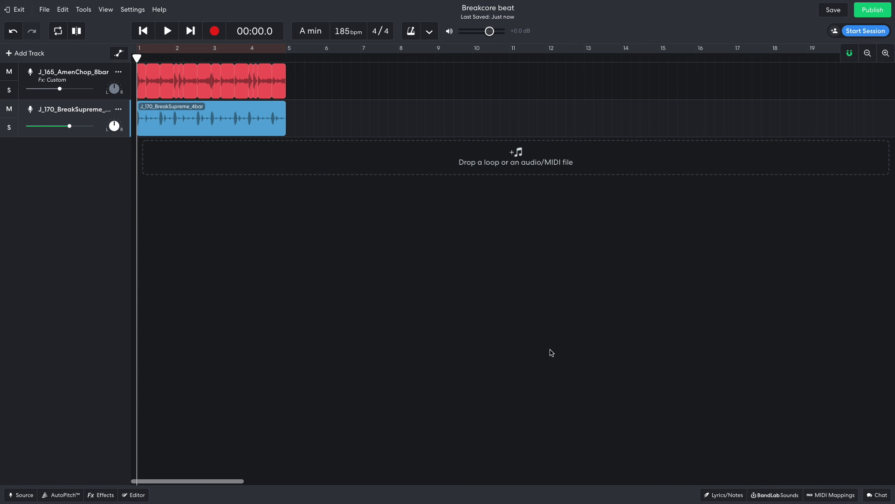
Step: Preview the Rave 2020 pack's Synth 04 loop, then bring up the New Track choices
click(762, 494)
click(719, 56)
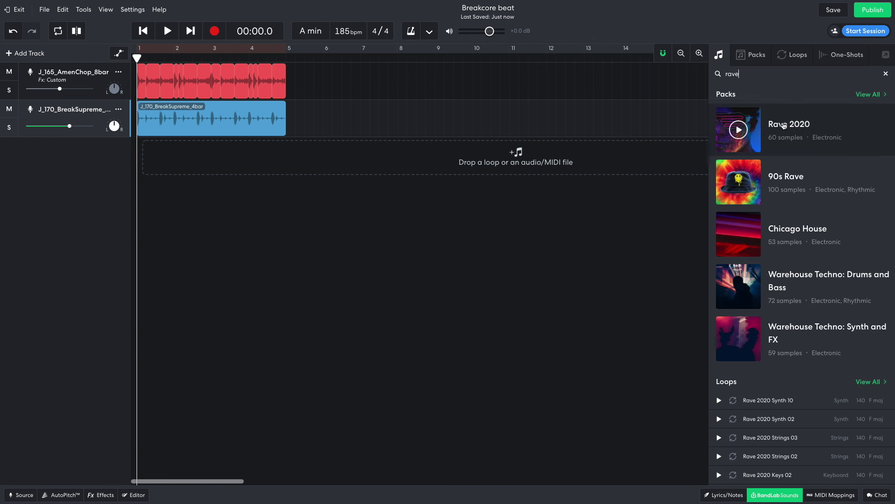
click(784, 125)
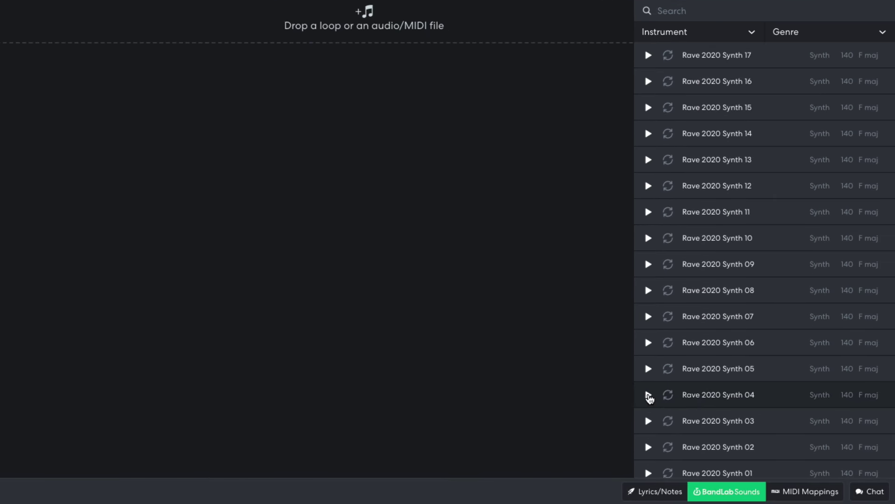
click(648, 394)
click(648, 396)
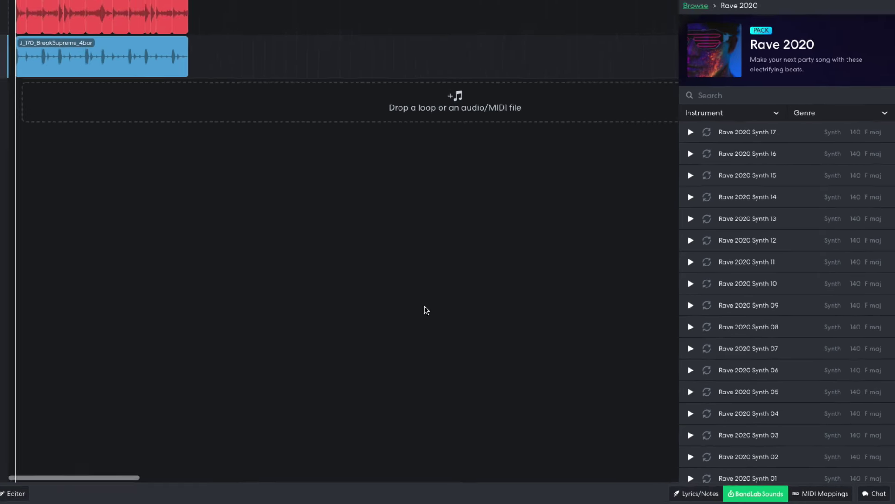
click(28, 53)
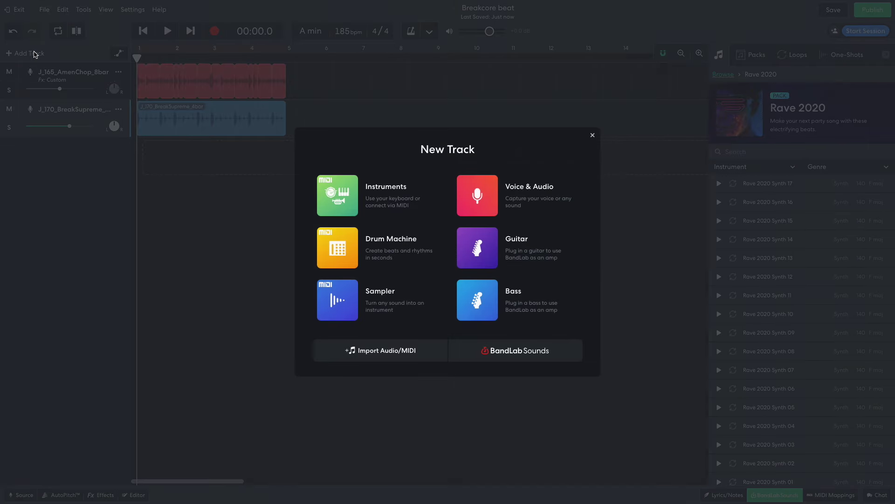
Step: Create a sampler track with Rave 2020 Synth 04 on pad V, trimmed to a short stab
click(337, 299)
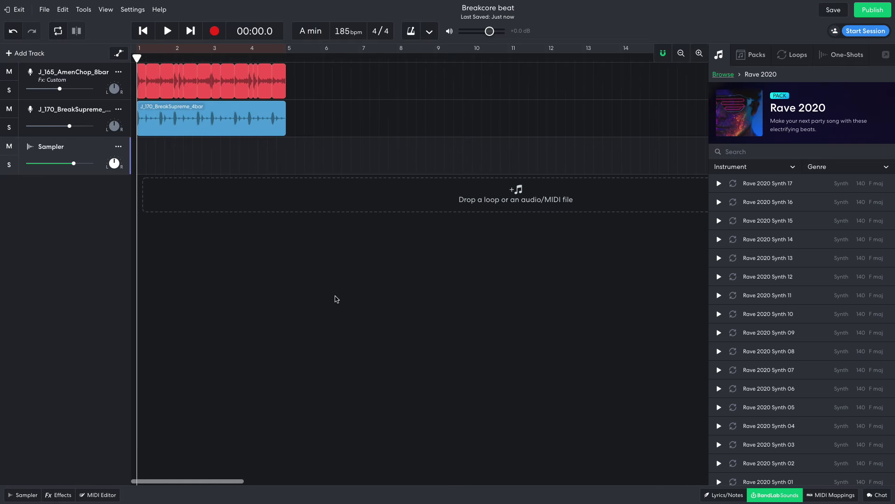
click(27, 496)
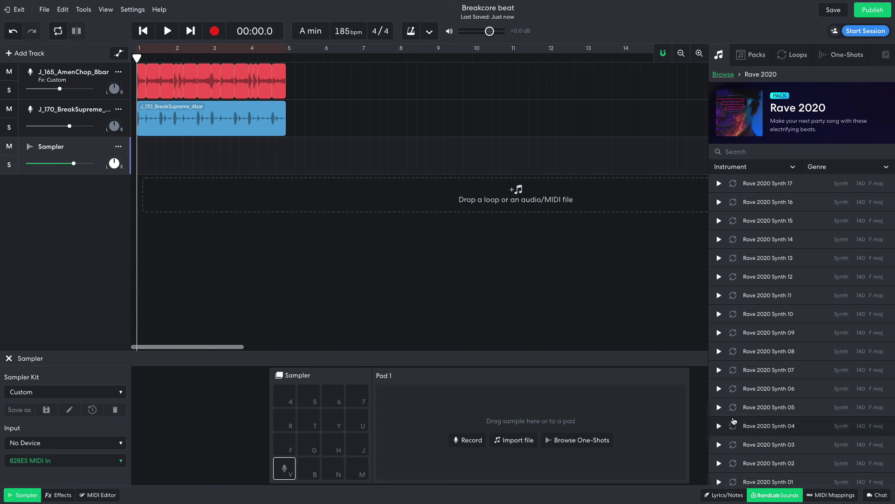
drag(747, 426, 280, 468)
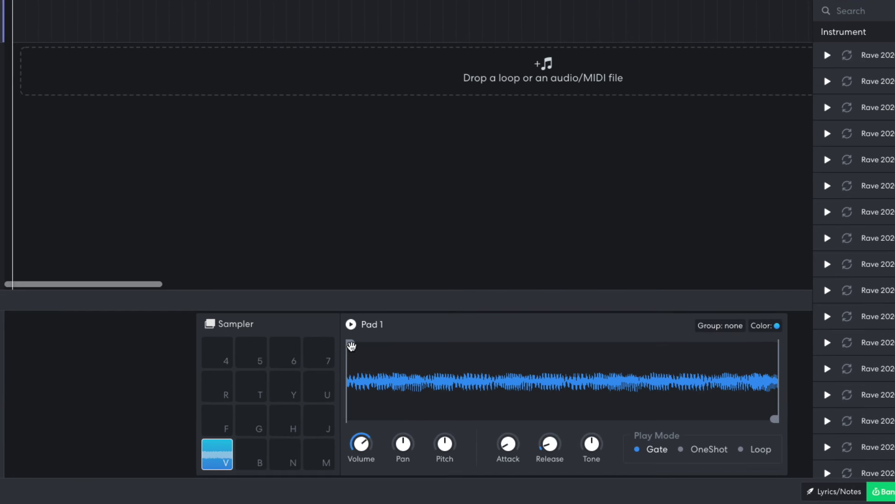
drag(350, 345, 509, 357)
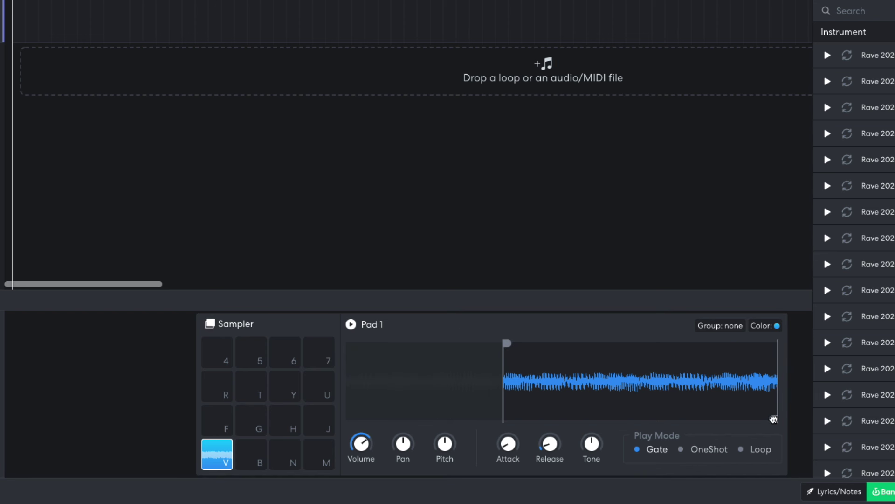
drag(773, 419, 530, 419)
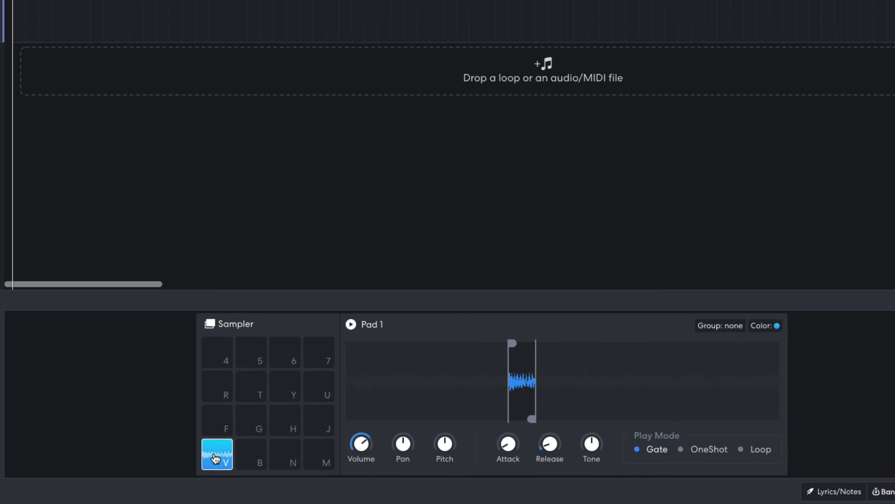
Step: Copy the stab onto pad B and pitch it down to -12 st
drag(281, 469, 304, 471)
drag(246, 457, 249, 460)
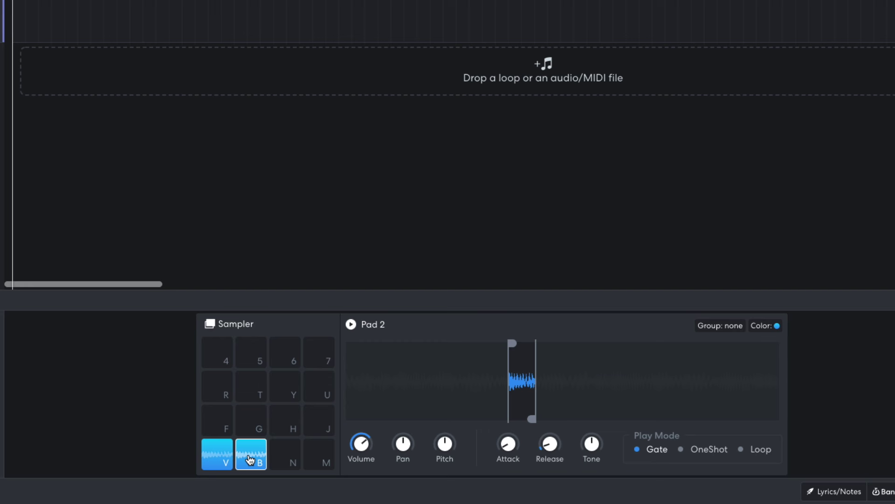
drag(444, 443, 442, 481)
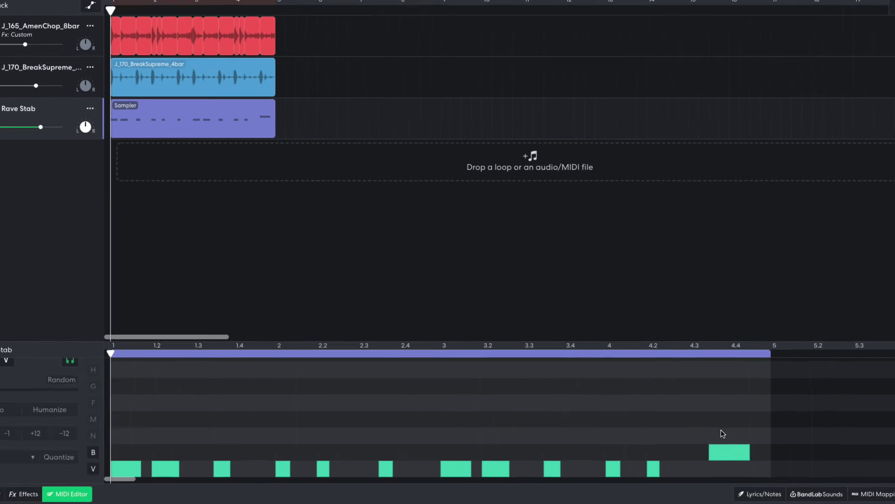
Step: Play the four-bar Rave Stab pattern together with the Amen and BreakSupreme breaks
key(space)
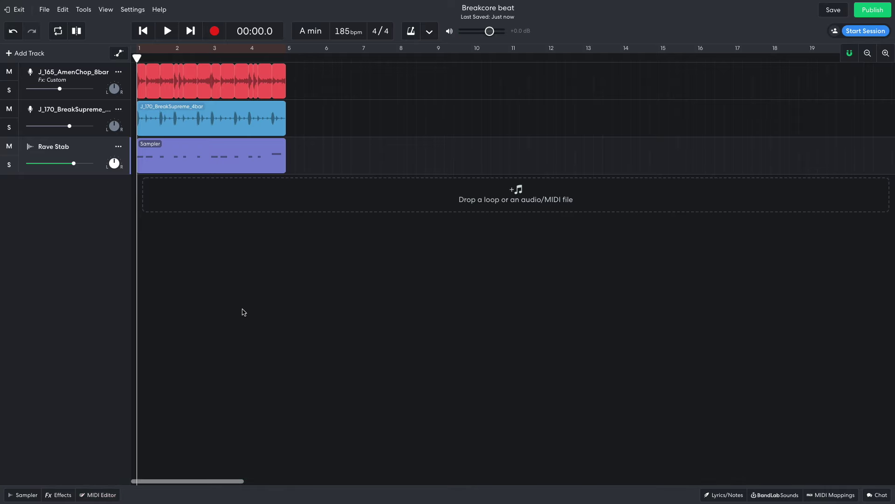
Step: Put a Phase 45 modulation phaser (rate about 4.1) on Rave Stab and play it back
click(79, 493)
click(200, 424)
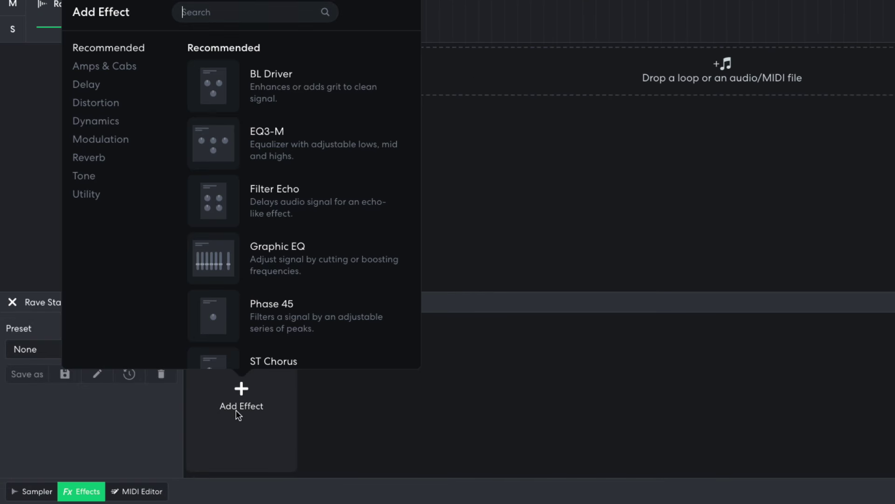
click(124, 142)
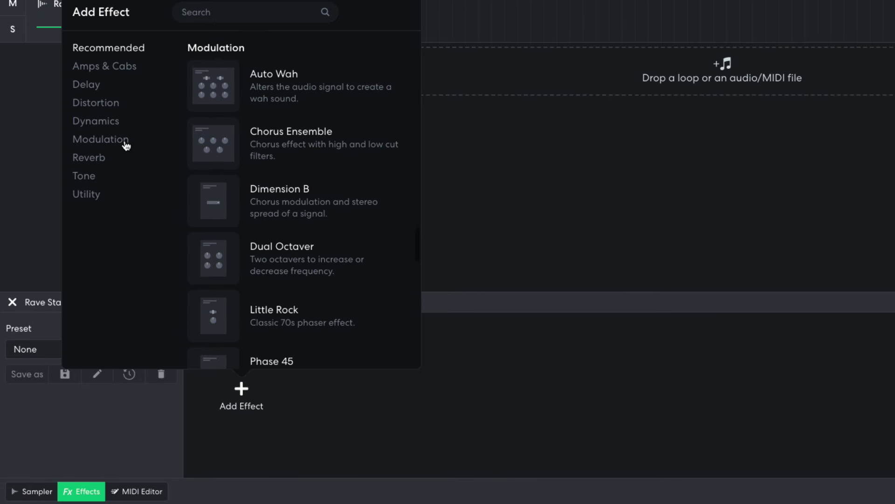
scroll(238, 221, down, 3)
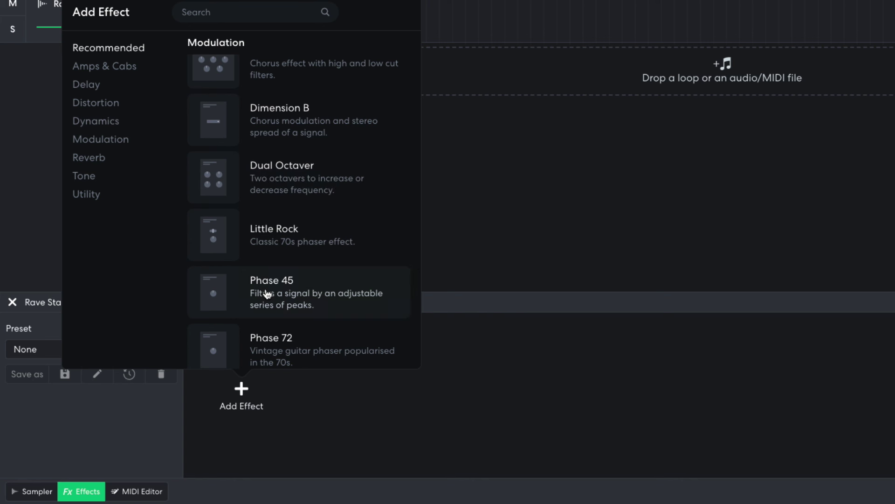
click(214, 289)
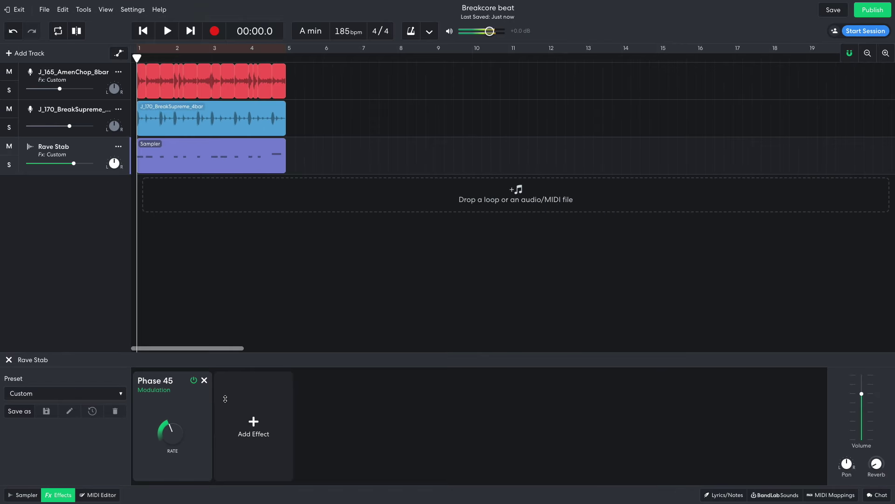
key(space)
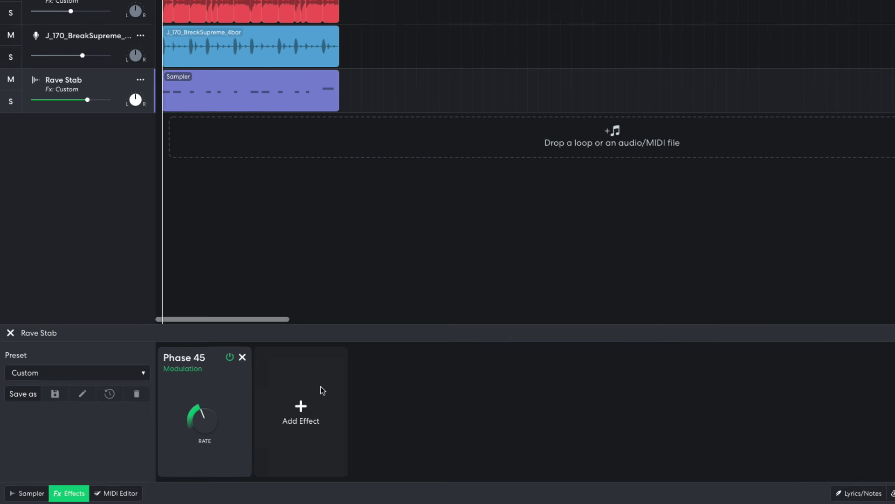
Step: Add a Filter Echo delay to Rave Stab with its mix raised to 32%
click(320, 387)
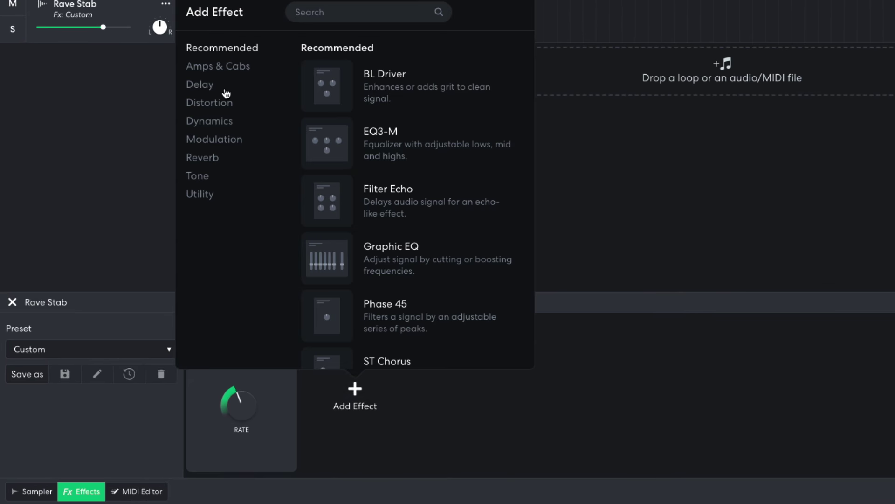
click(225, 89)
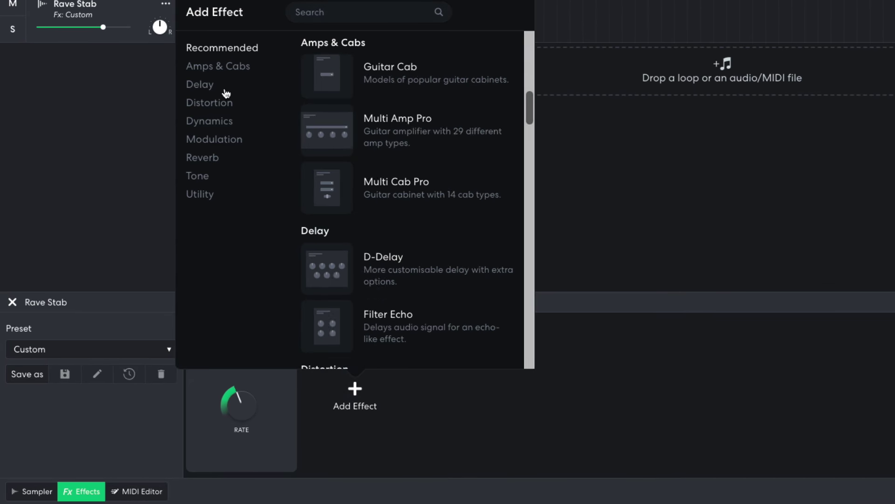
click(332, 141)
mouse_move(331, 379)
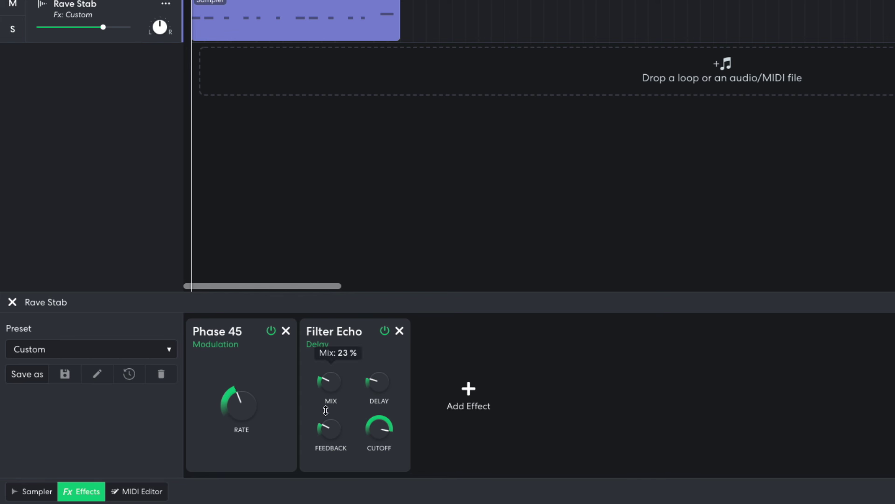
drag(325, 411, 323, 414)
mouse_move(372, 384)
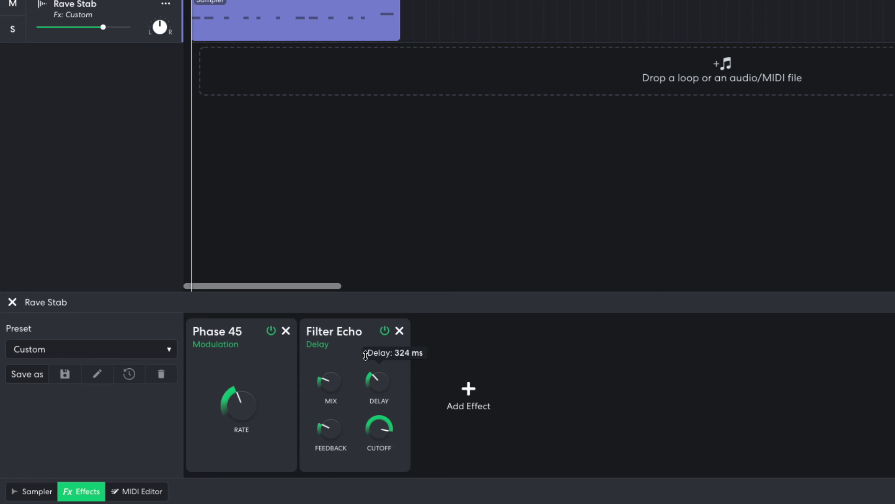
Step: Turn Rave Stab up to about +4 dB, listen back, then add a new track
mouse_move(103, 27)
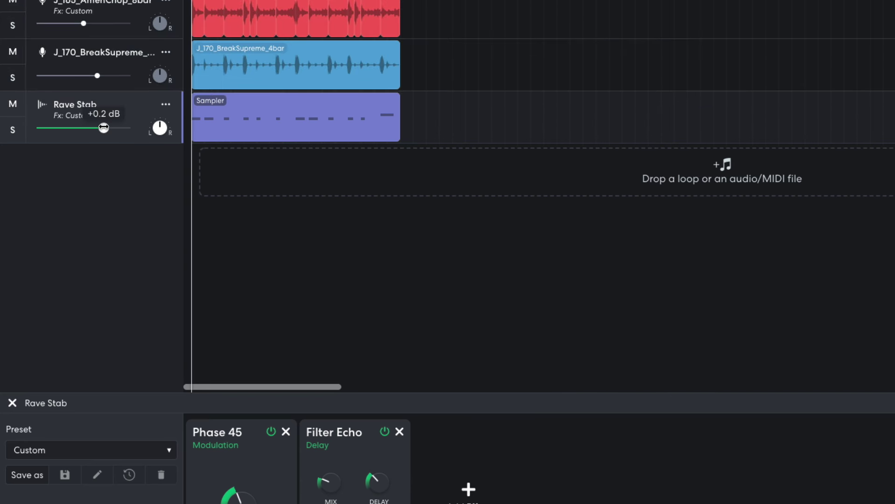
drag(104, 127, 125, 131)
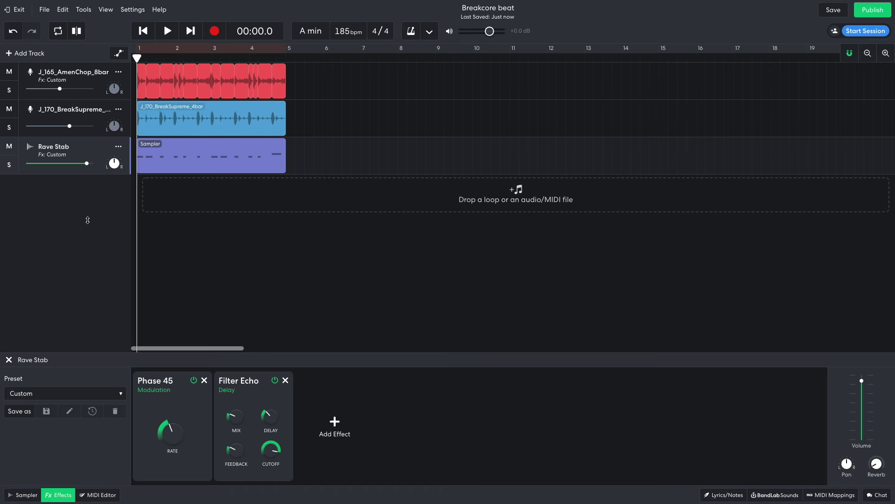
key(space)
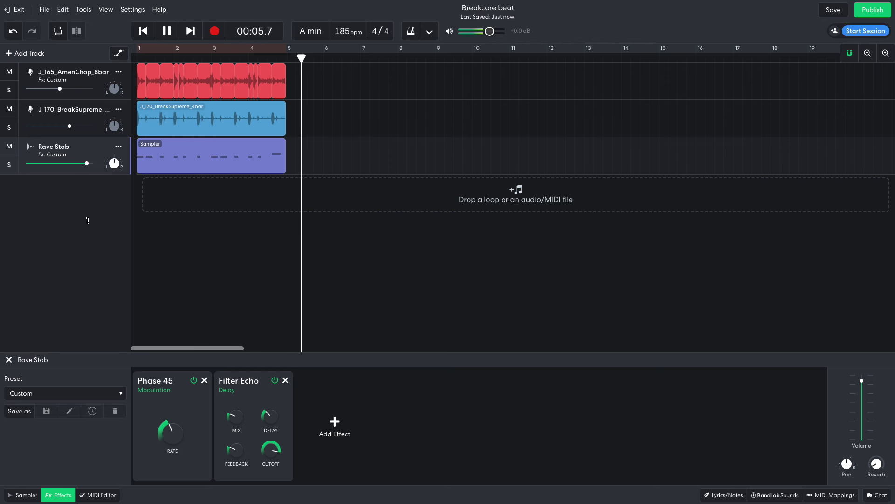
click(26, 53)
Step: Make the new instrument track a Soft Sine Bass at -5.5 dB and play it with the beat
click(334, 197)
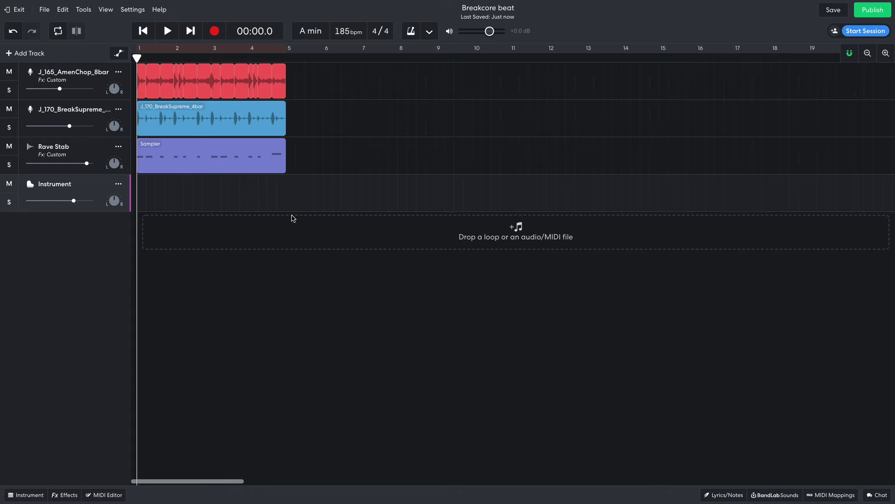
click(28, 494)
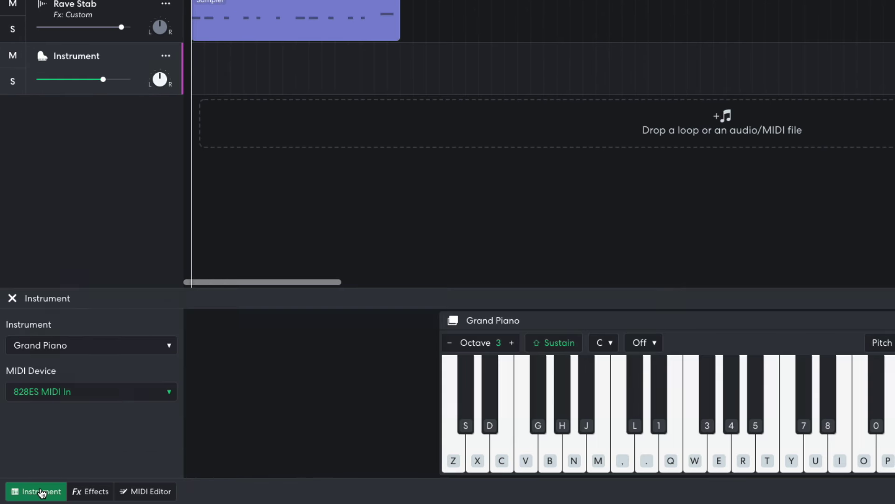
click(74, 346)
mouse_move(115, 282)
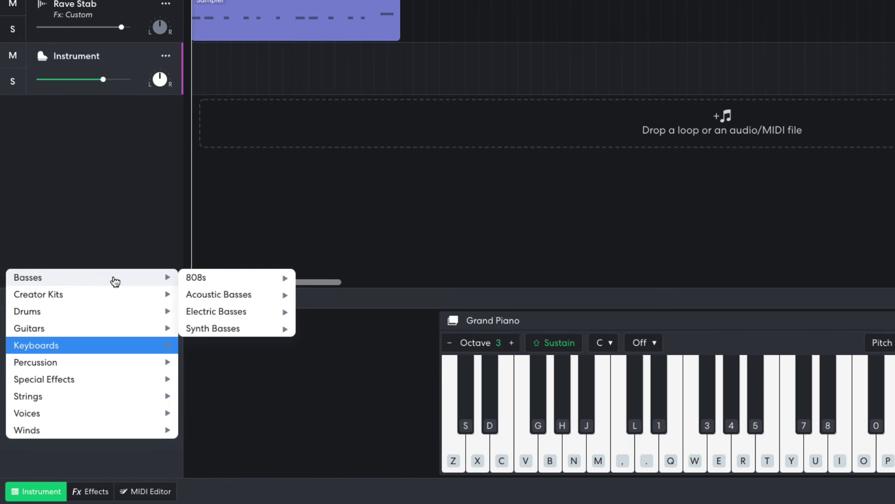
mouse_move(219, 332)
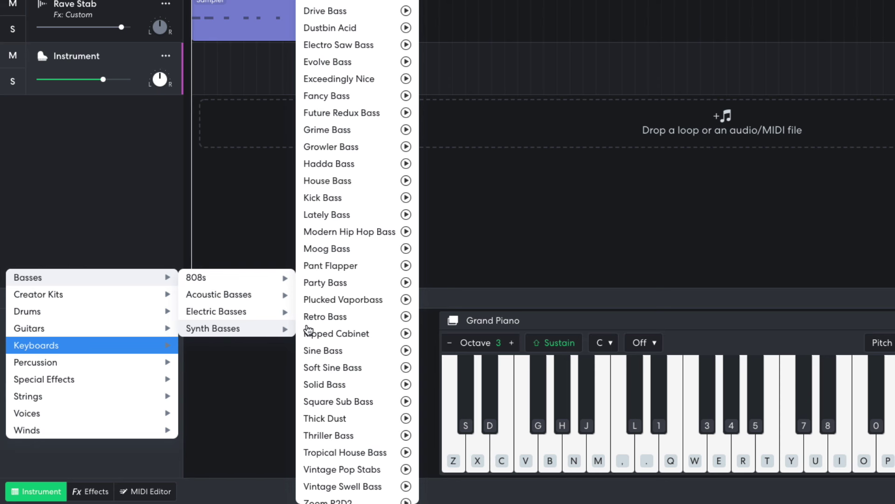
click(328, 368)
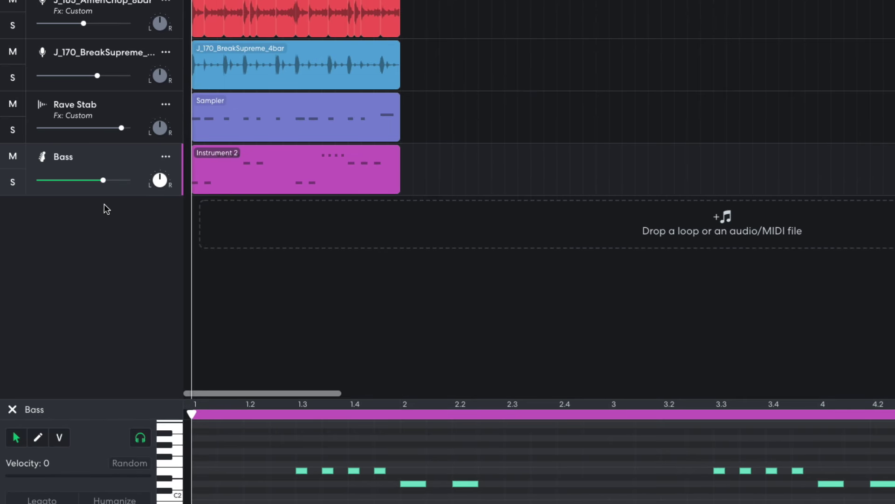
drag(104, 180, 85, 181)
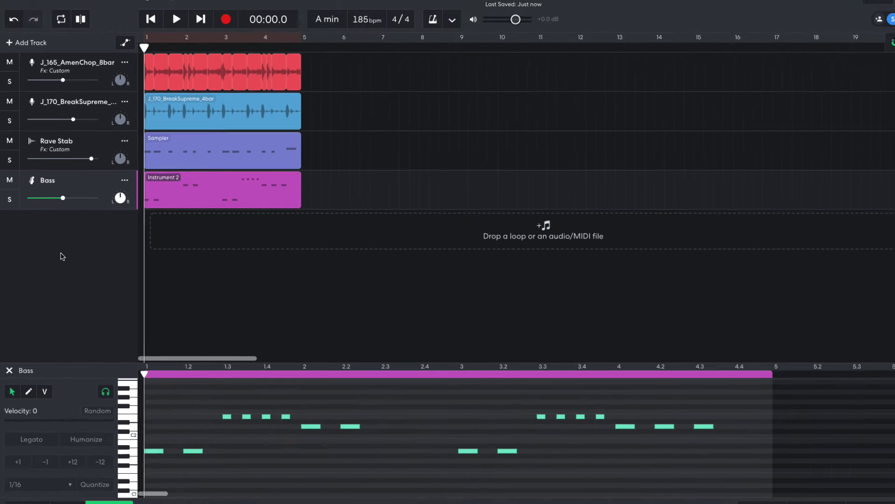
key(space)
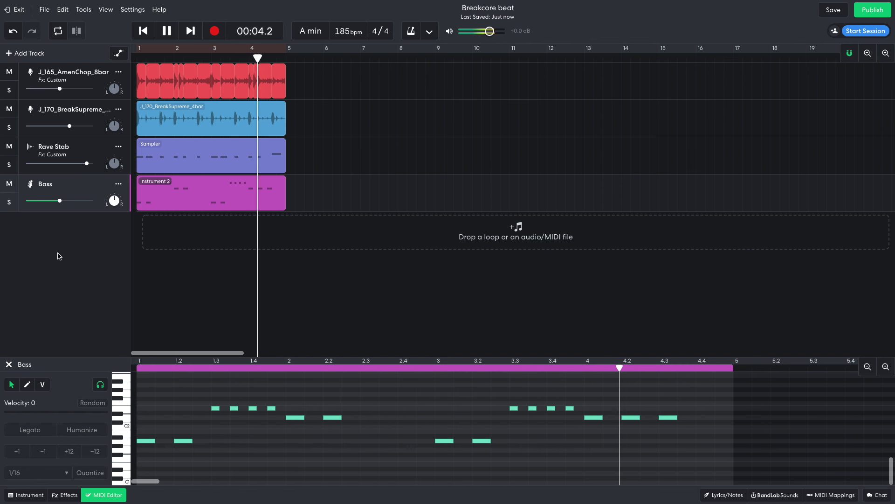
Step: Search sounds for 'dub' and add Roots & Dub Skanking Dub 10 as a track starting at bar 1
key(space)
click(104, 495)
click(775, 494)
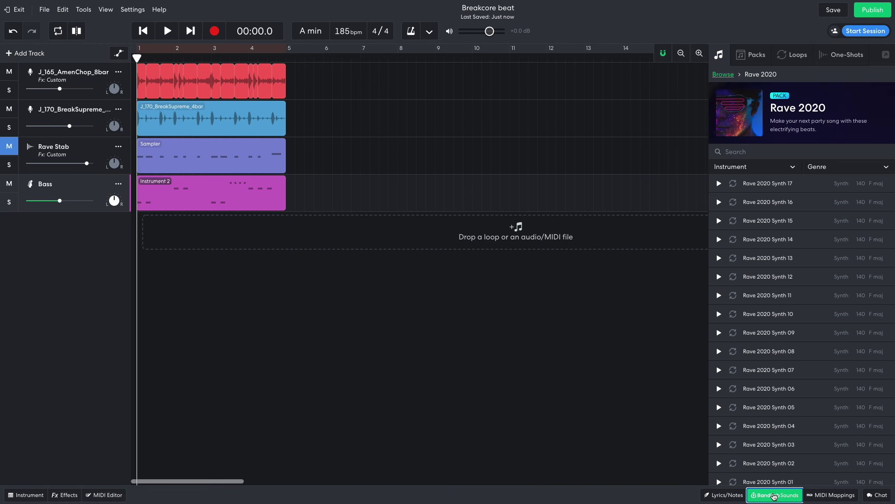
click(720, 55)
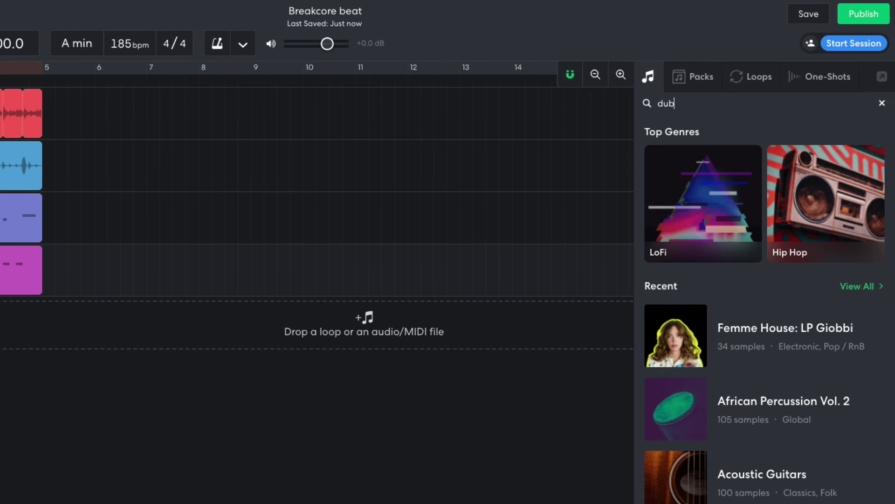
key(Return)
click(736, 172)
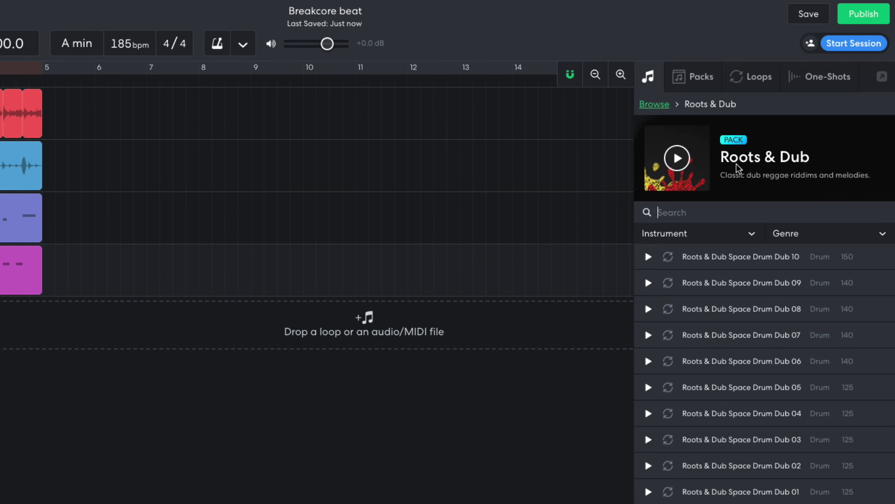
scroll(766, 339, down, 5)
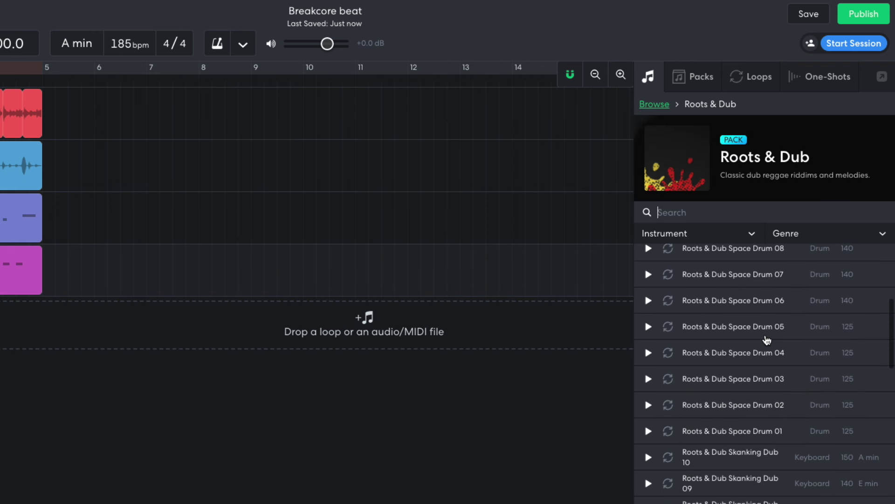
scroll(766, 339, down, 3)
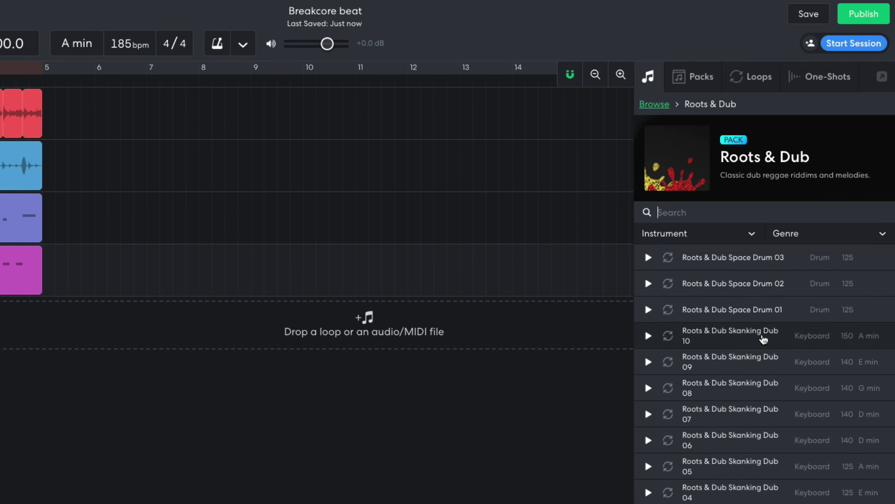
drag(764, 339, 0, 336)
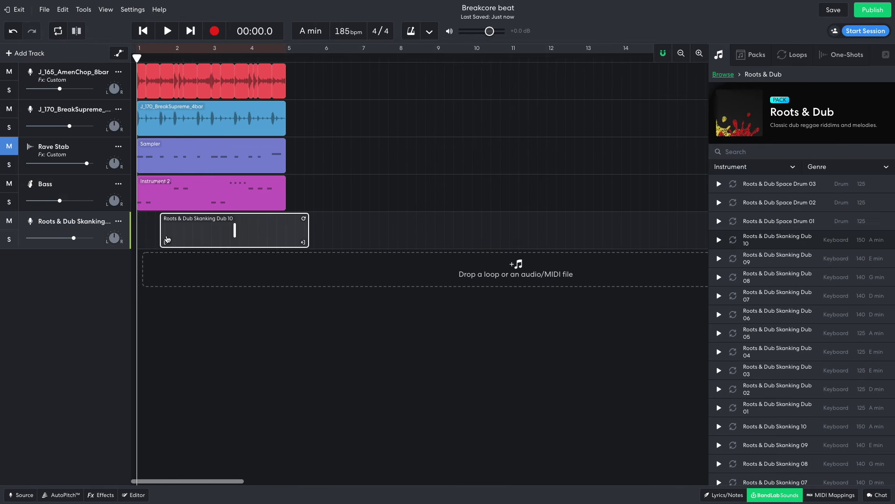
drag(167, 239, 24, 250)
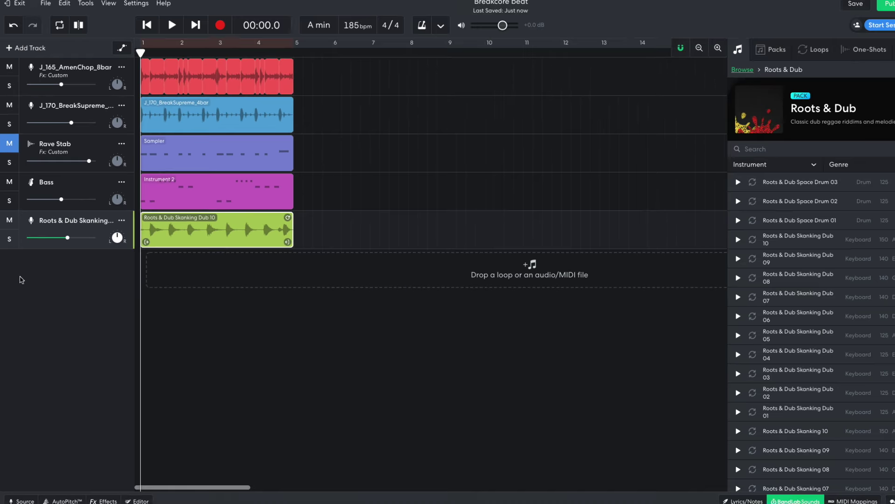
key(space)
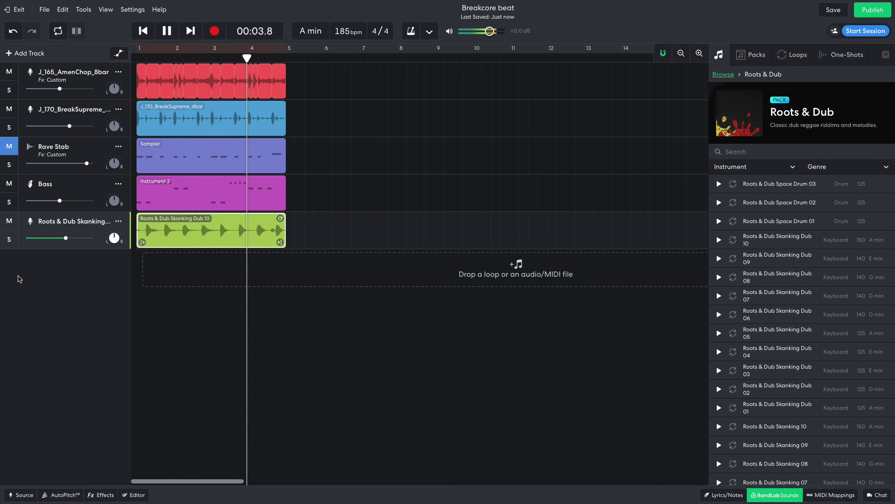
Step: Add the Vocals Lead 06 loop as another new track and play the beat
key(space)
click(575, 370)
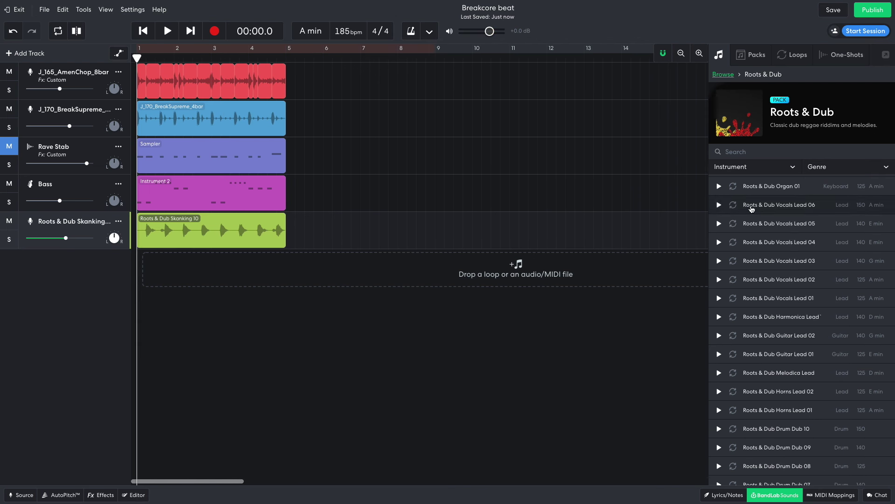
drag(749, 205, 143, 273)
key(space)
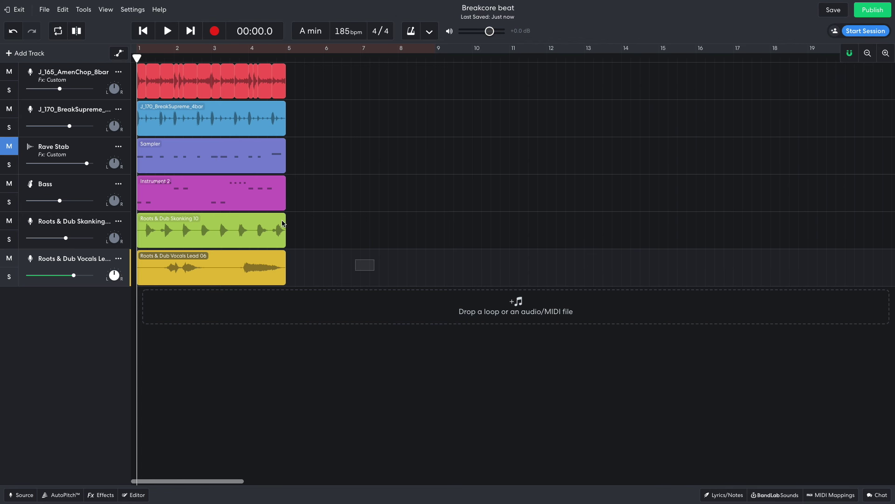
Step: Duplicate all clips to bar 5 and refill vocal bars 3–4 with its opening two bars
drag(282, 223, 282, 69)
drag(166, 272, 313, 275)
click(213, 56)
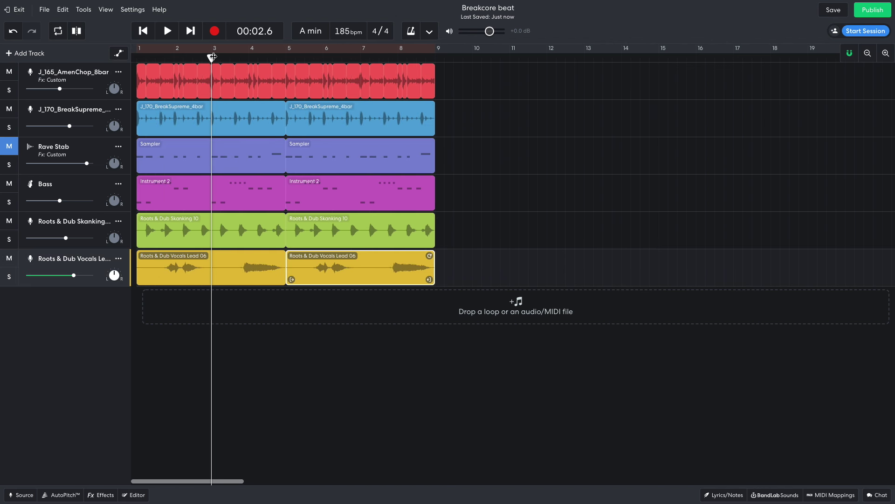
click(217, 272)
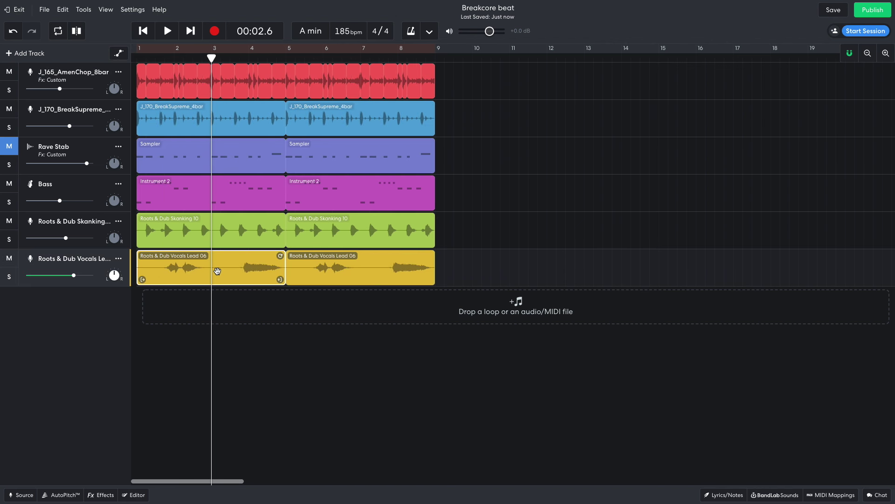
key(ctrl+e)
key(Delete)
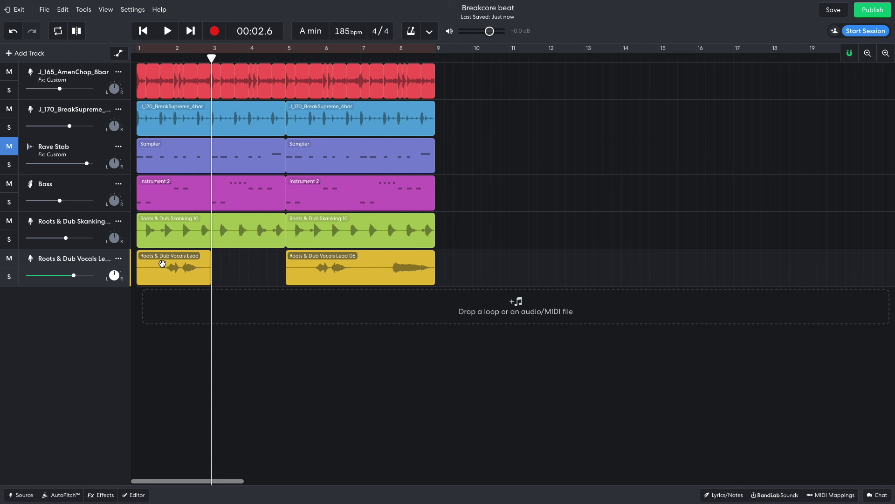
drag(162, 263, 237, 264)
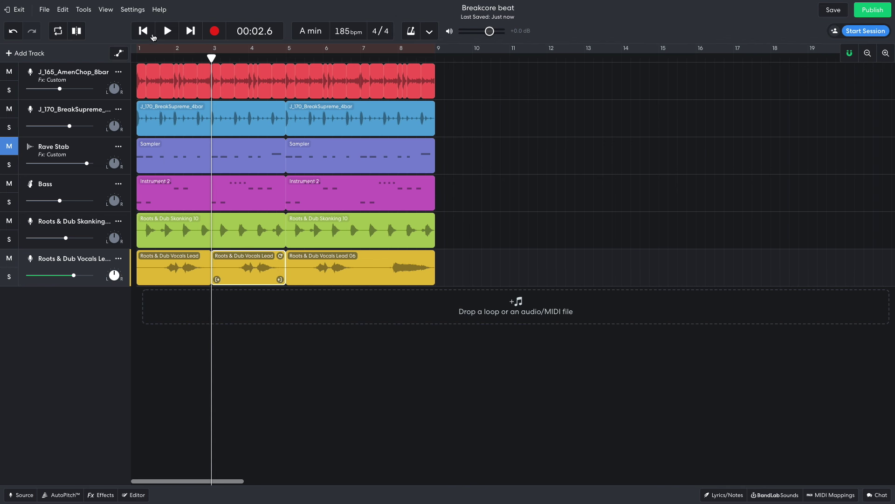
click(152, 35)
key(space)
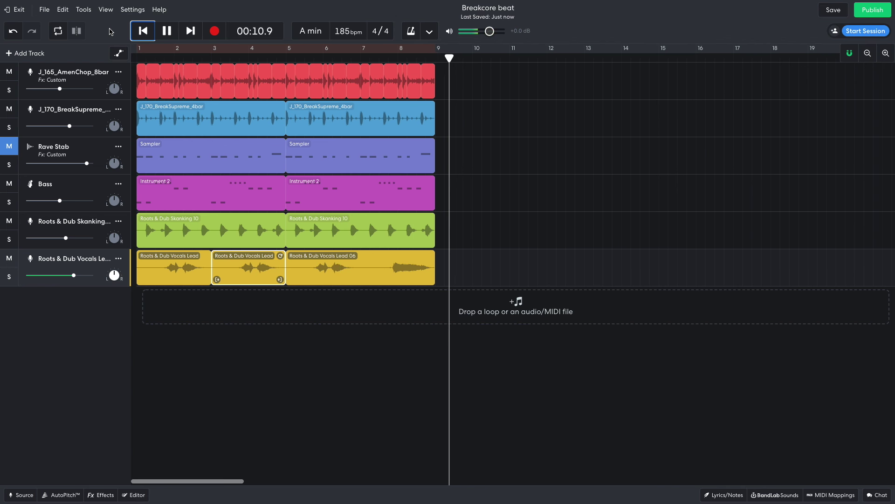
Step: Add a Filter Echo delay to Vocals Lead 06, lower it to -1.3 dB, and play
click(294, 390)
key(space)
click(108, 494)
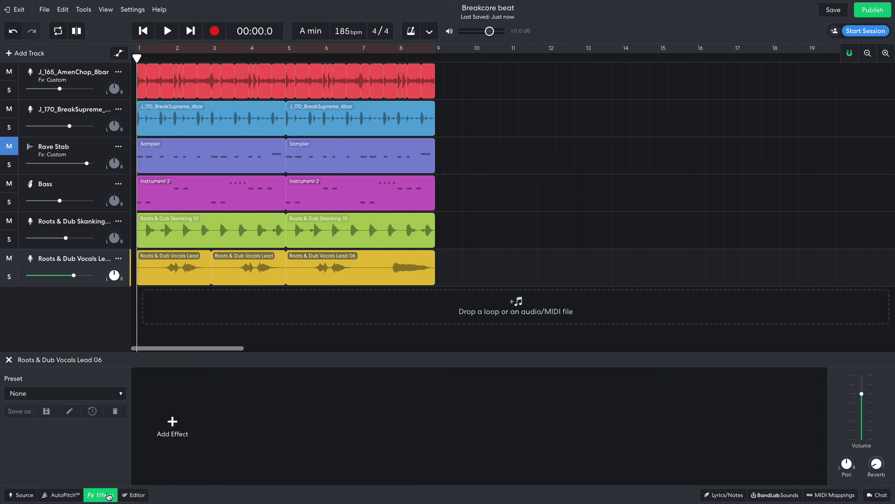
click(161, 440)
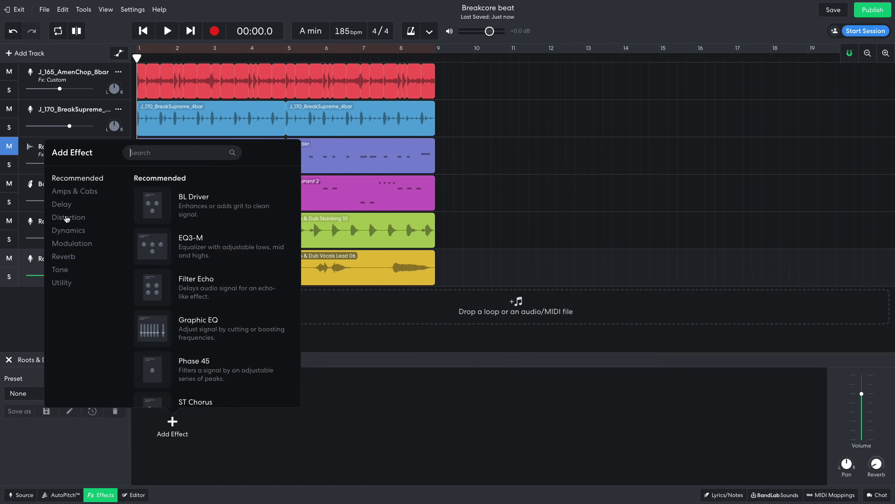
click(62, 205)
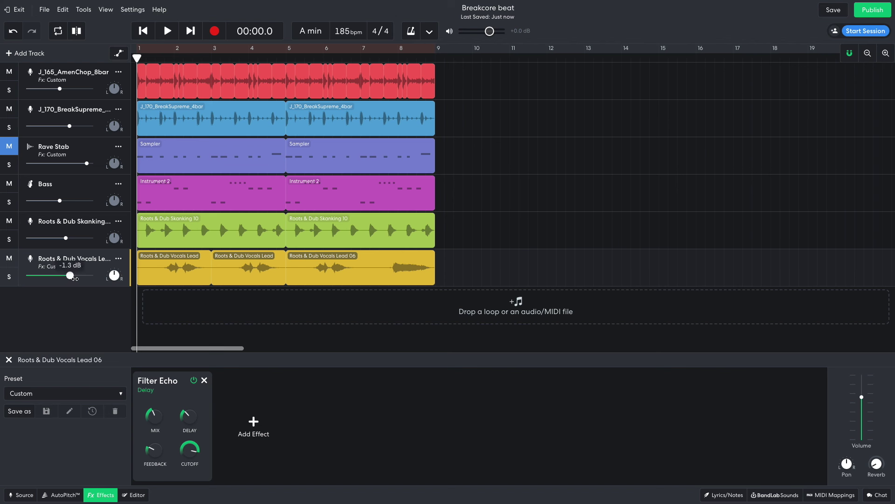
key(space)
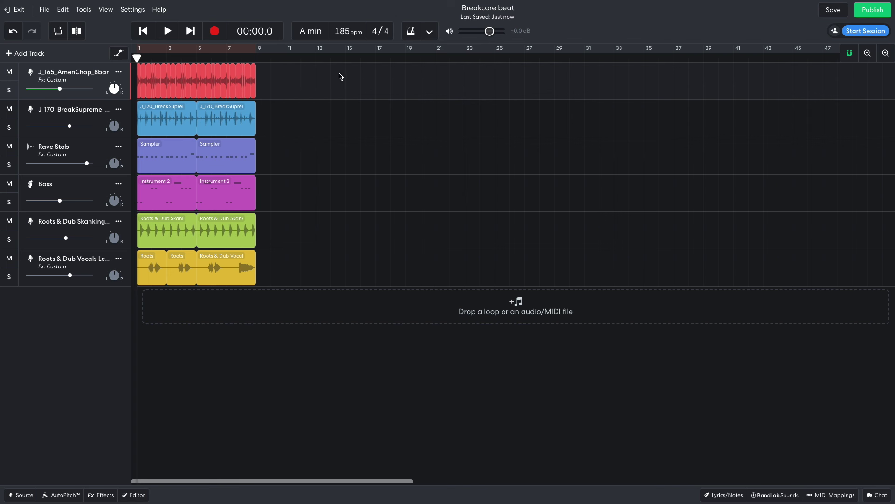
Step: Delete the copied stab, bass and dub clips from bars 9–17, then begin adding a track
drag(340, 76, 265, 267)
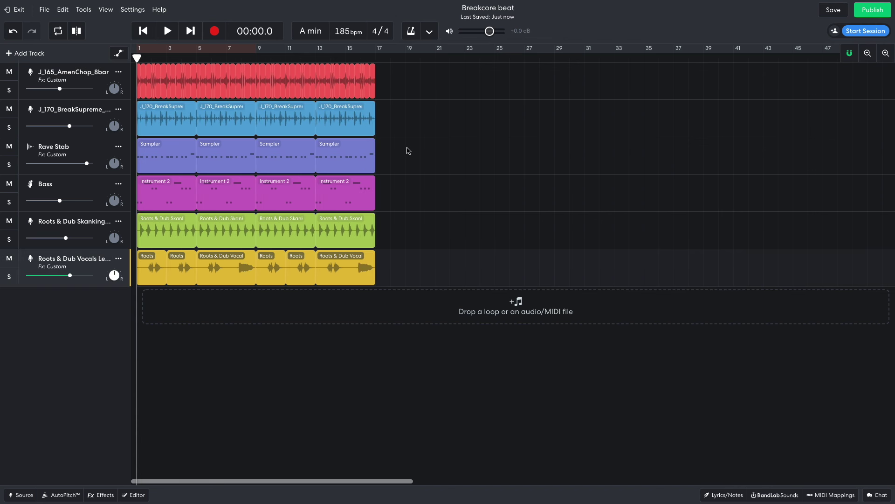
drag(358, 164, 268, 265)
key(Delete)
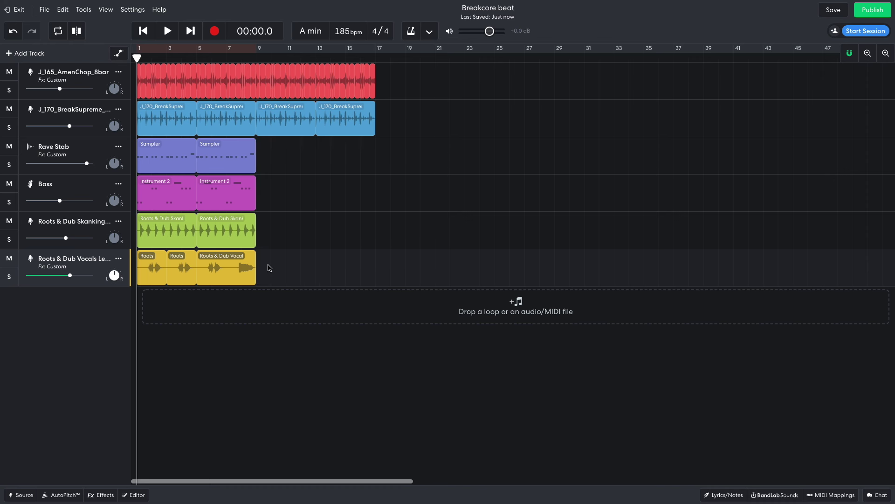
key(shift+t)
Step: Create a Two Saw Detune Reese instrument track with its clip looped from bar 9 to 17
click(346, 206)
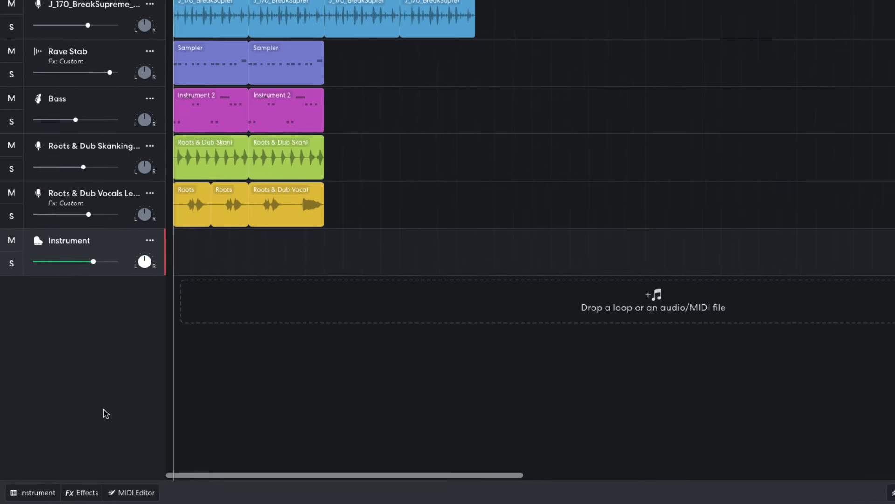
click(46, 489)
click(65, 365)
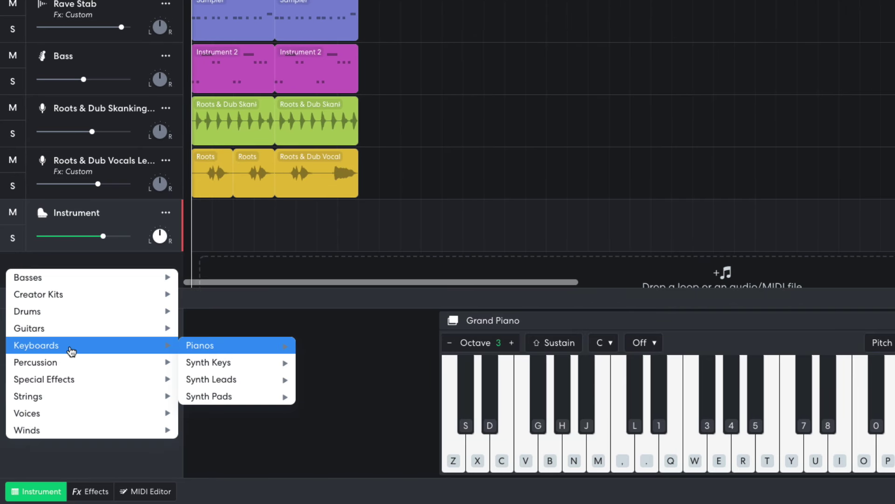
mouse_move(229, 380)
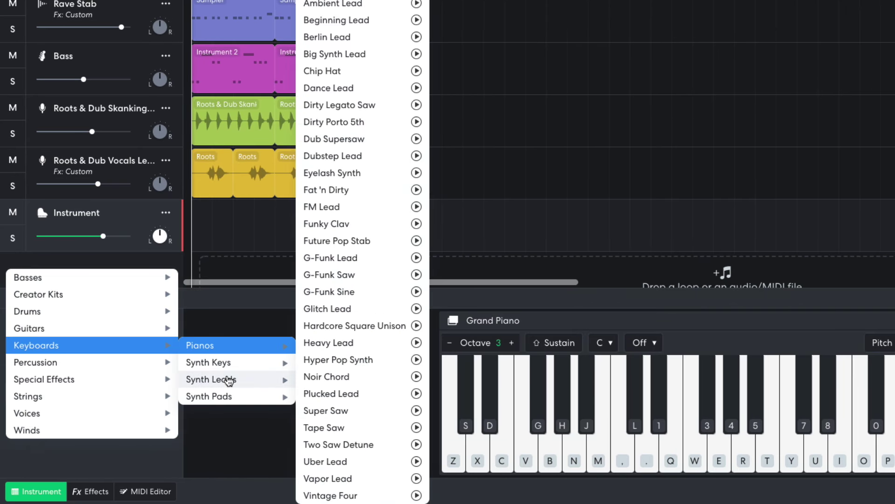
click(344, 444)
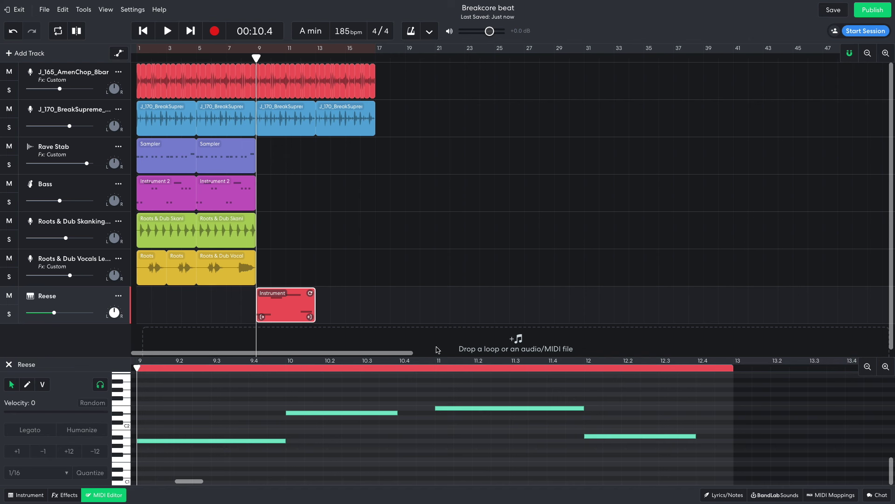
drag(310, 293, 367, 298)
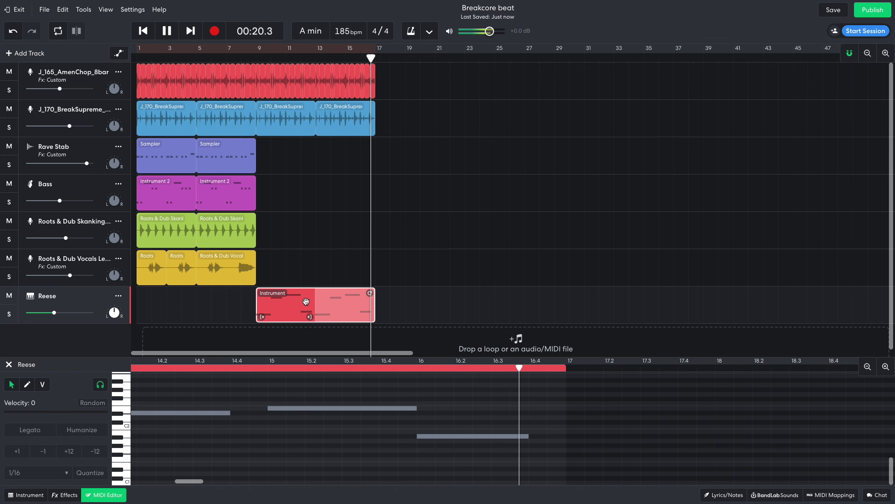
Step: Add BL Driver distortion to the Reese track and listen to the result
click(315, 399)
key(space)
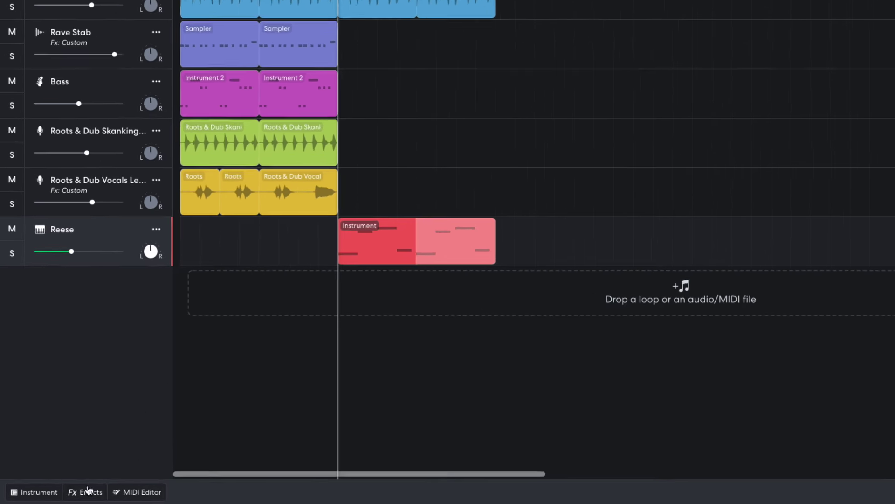
click(64, 494)
click(234, 400)
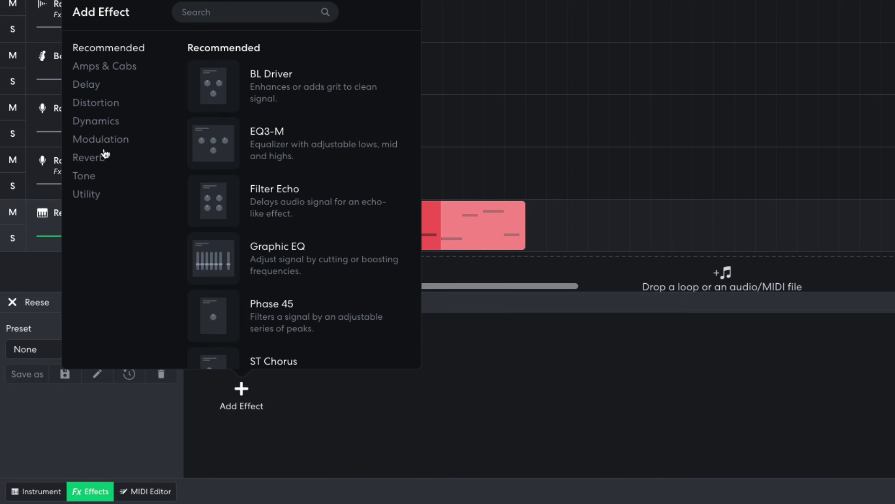
click(98, 104)
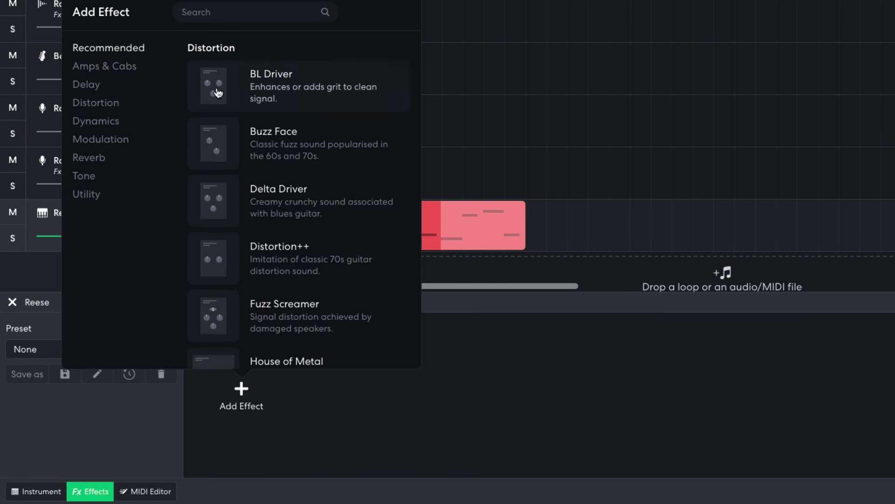
click(220, 90)
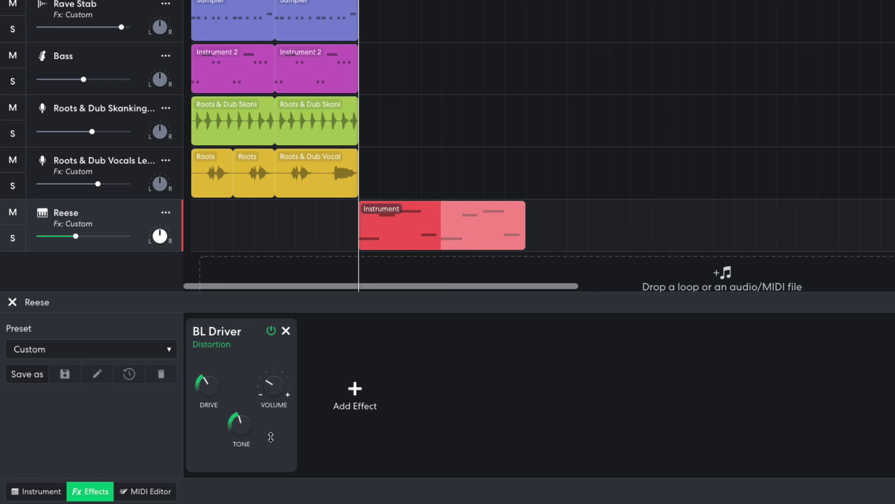
mouse_move(235, 426)
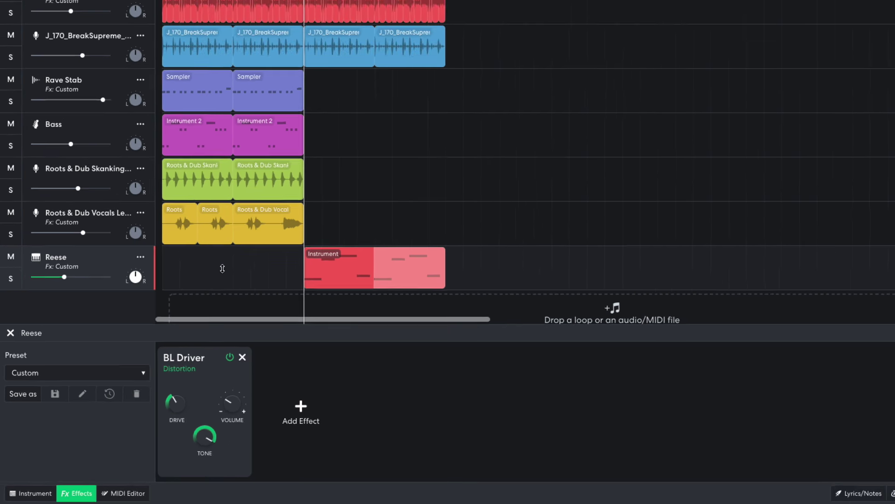
key(space)
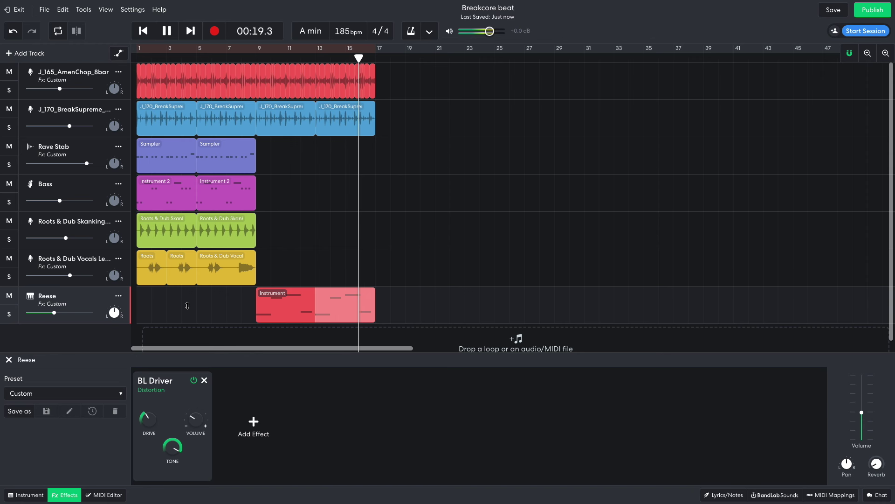
key(space)
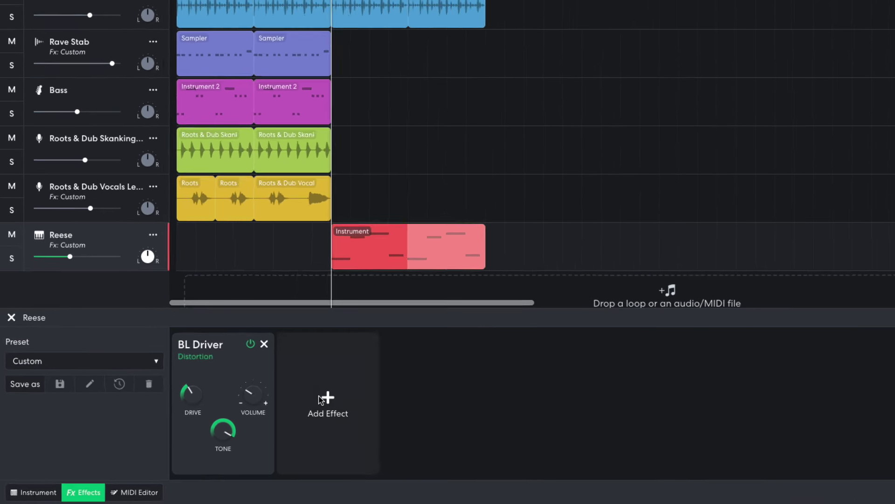
Step: Add a Chorus Ensemble after the distortion, at rate 6.6
click(252, 421)
click(242, 139)
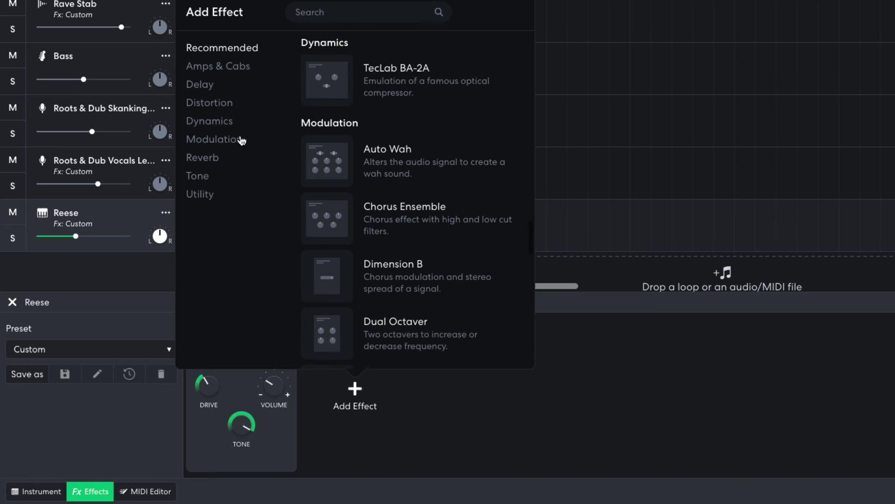
click(321, 148)
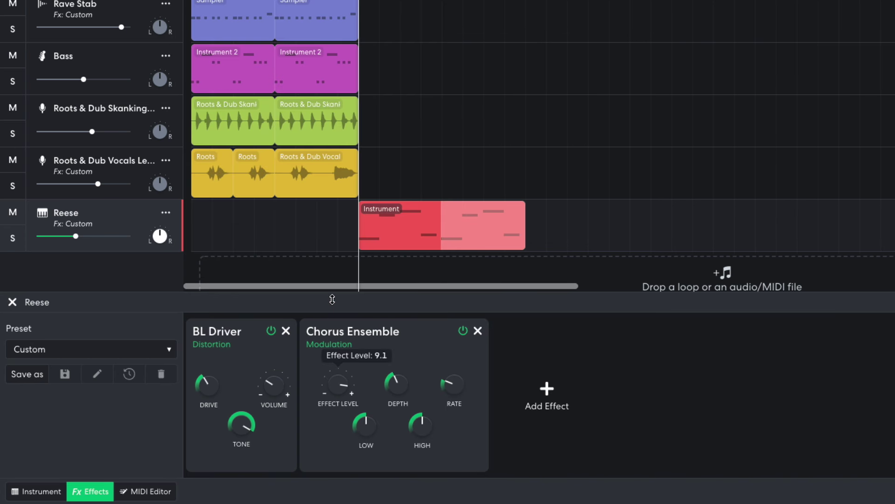
mouse_move(401, 388)
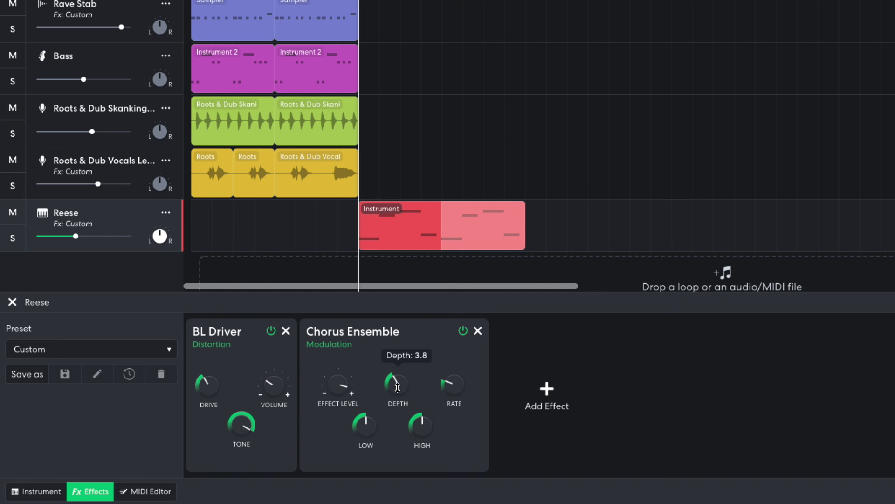
mouse_move(453, 389)
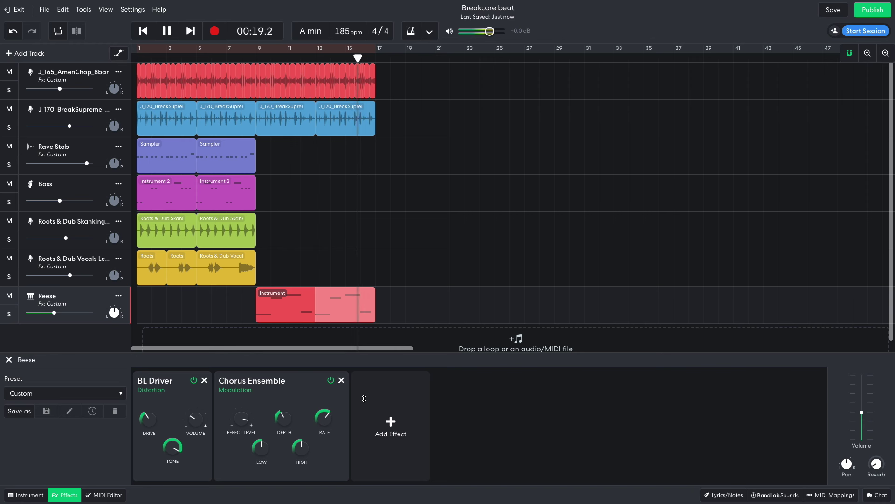
Step: Add a Spring Reverb to the Reese effect chain
key(space)
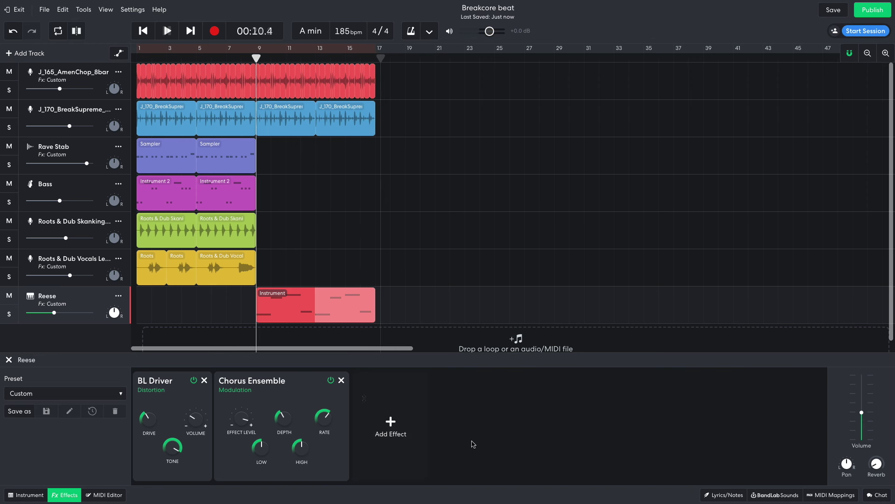
click(384, 420)
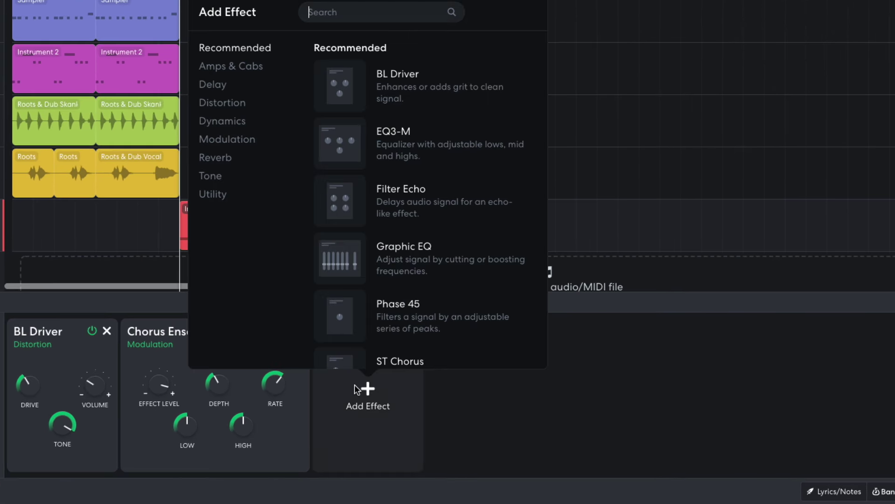
click(236, 160)
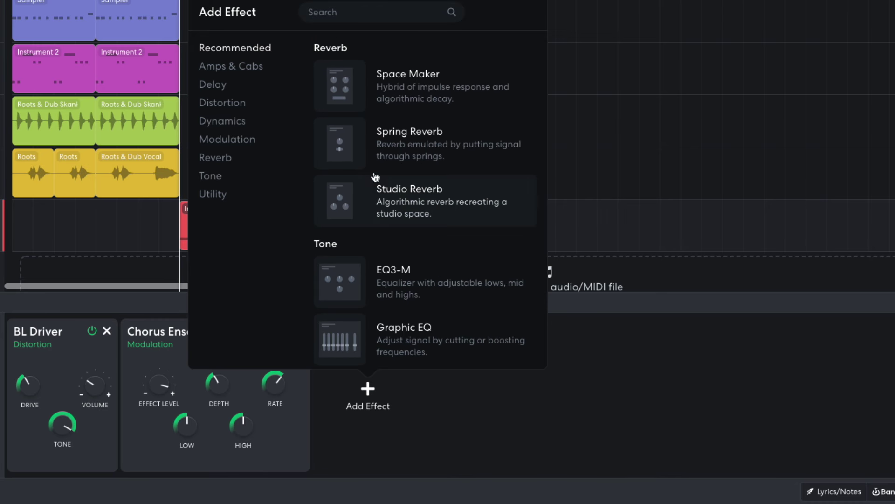
click(381, 144)
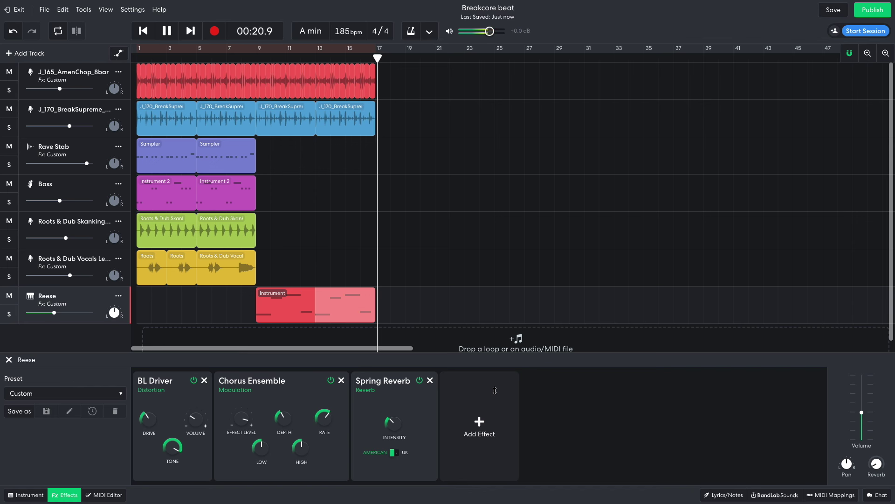
Step: Add a Multi Filter set to Notch after the reverb, then play the song to hear it
key(space)
click(496, 426)
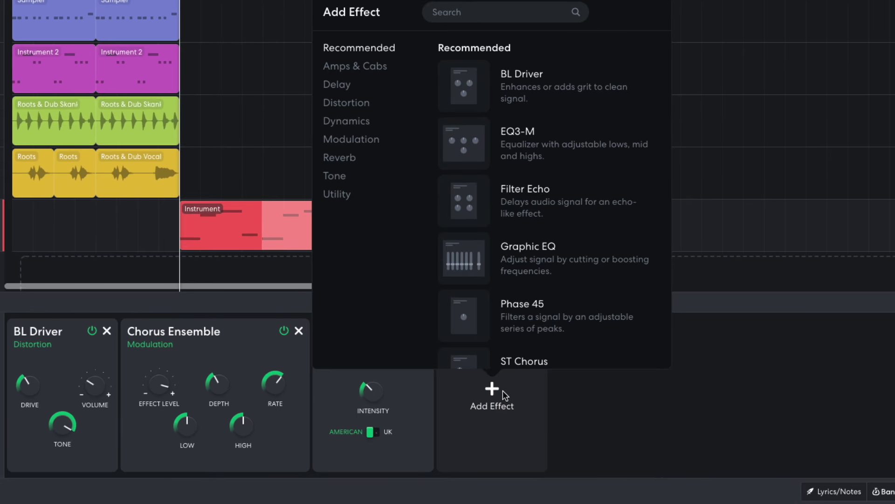
click(341, 179)
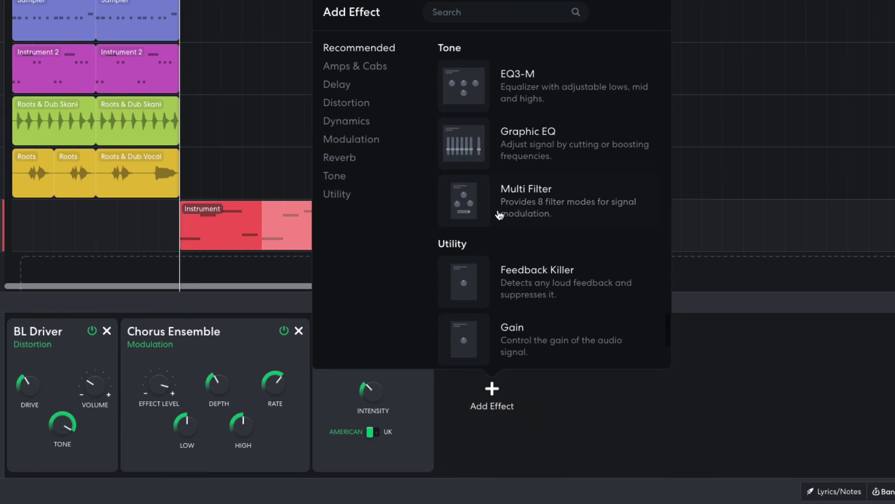
click(499, 214)
click(493, 456)
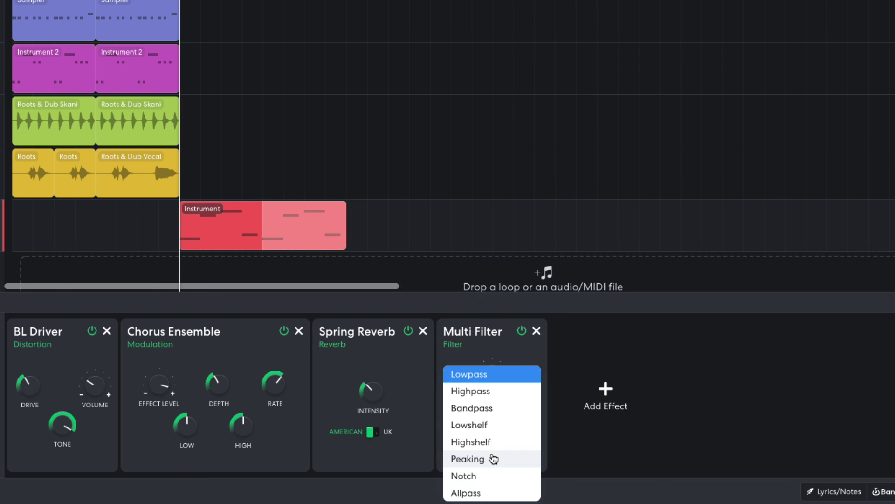
click(487, 475)
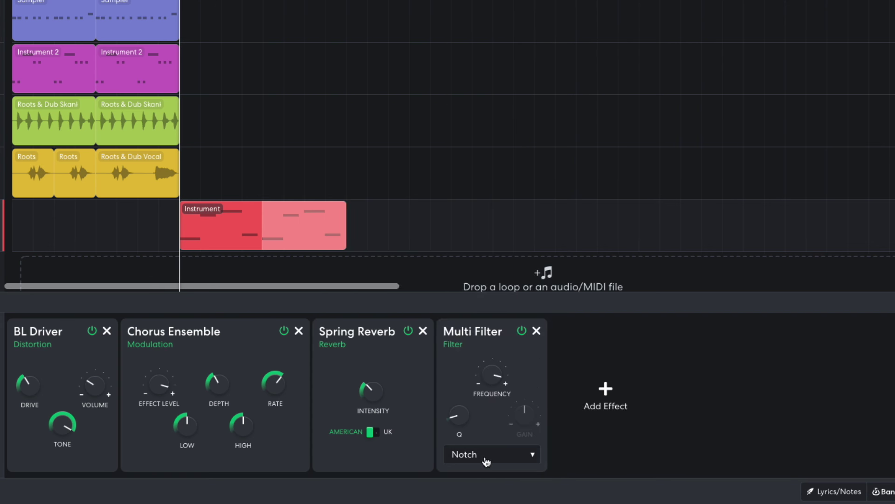
mouse_move(489, 381)
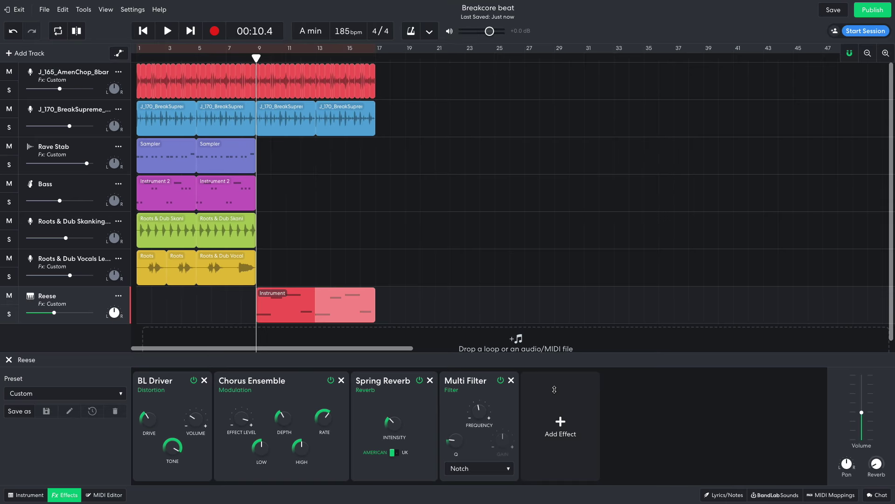
key(space)
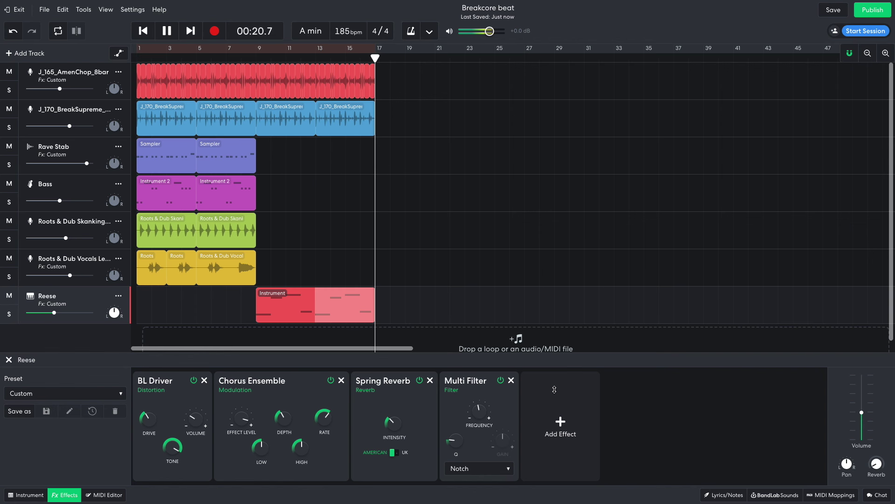
Step: Copy the Reese MIDI clip onto the Bass track at bar 9, spanning bars 9–17
key(space)
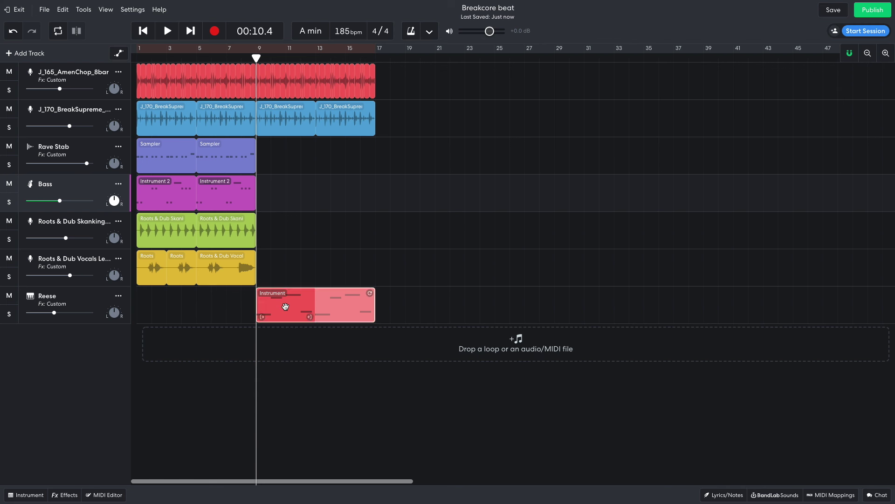
drag(284, 306, 284, 192)
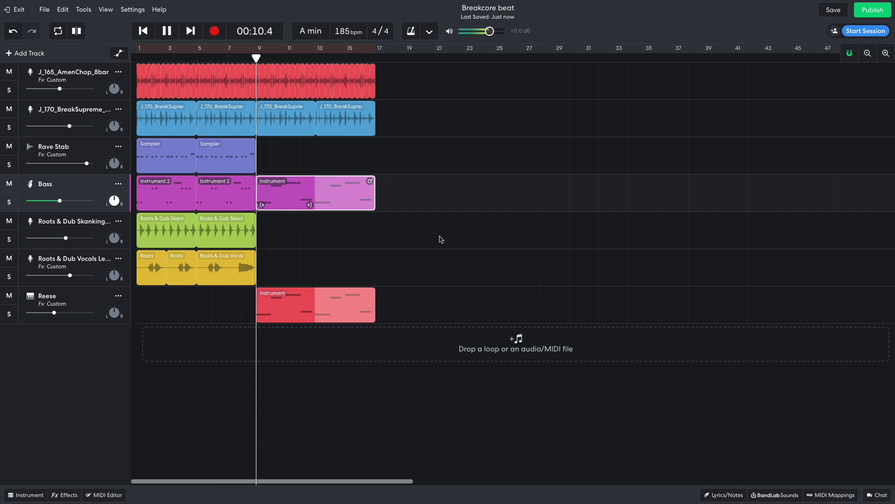